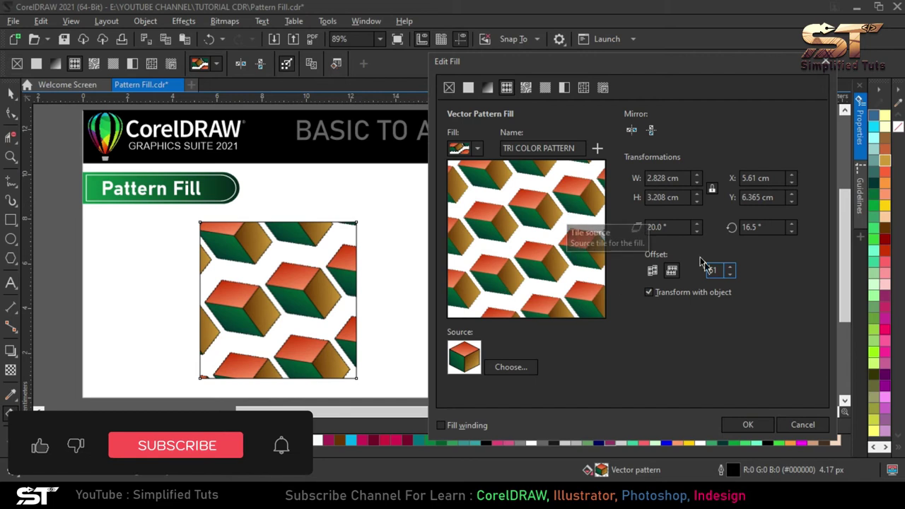
Step: Raise the cube pattern's row offset to 100 percent, then switch it to a column offset of 74 percent
{"action": "left_click_drag", "start_coordinate": [731, 268], "coordinate": [731, 251]}
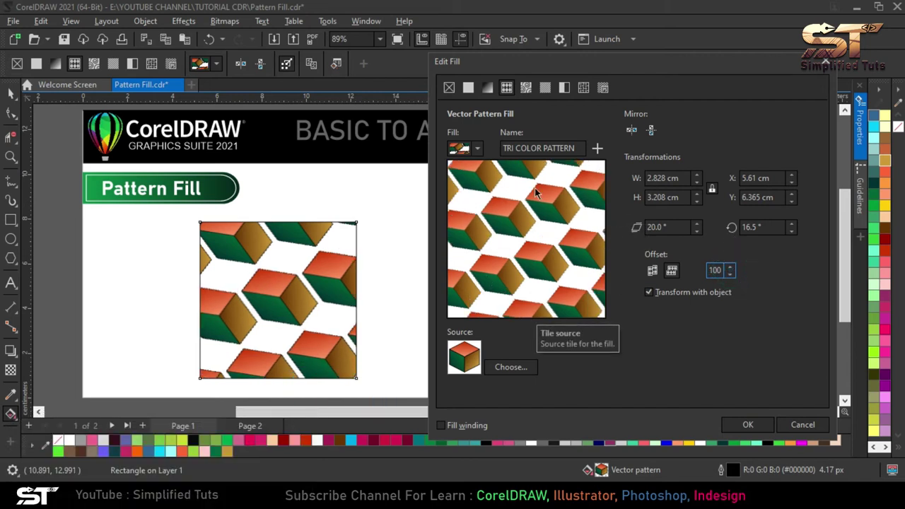
{"action": "left_click", "coordinate": [732, 267]}
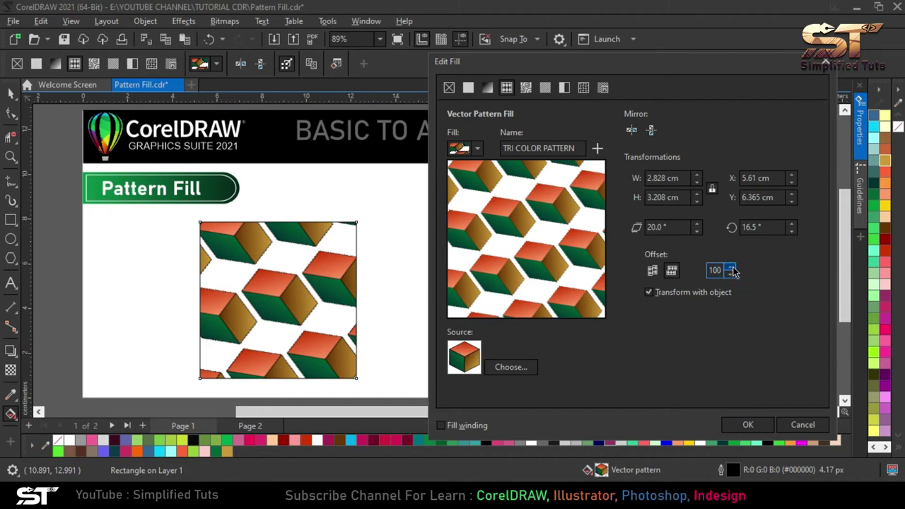
{"action": "left_click", "coordinate": [651, 275]}
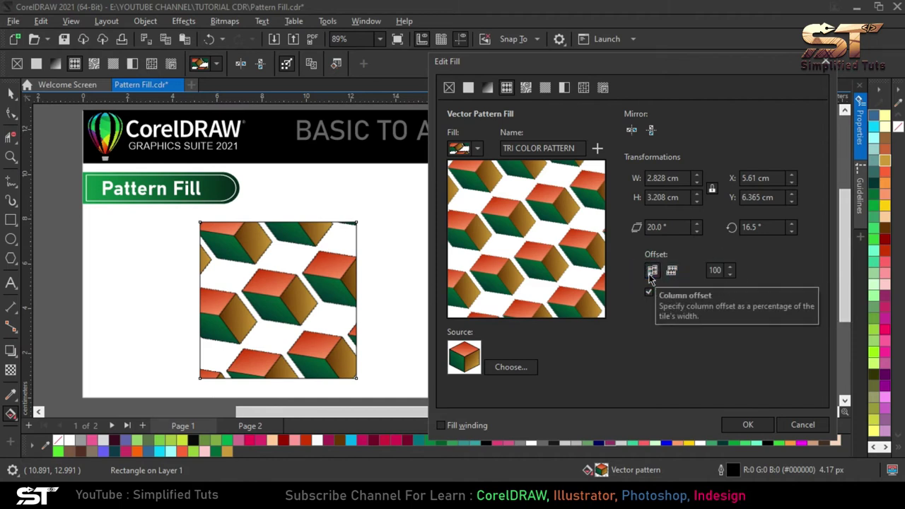
{"action": "left_click", "coordinate": [731, 269]}
{"action": "left_click", "coordinate": [732, 275]}
{"action": "left_click_drag", "start_coordinate": [731, 275], "coordinate": [732, 275]}
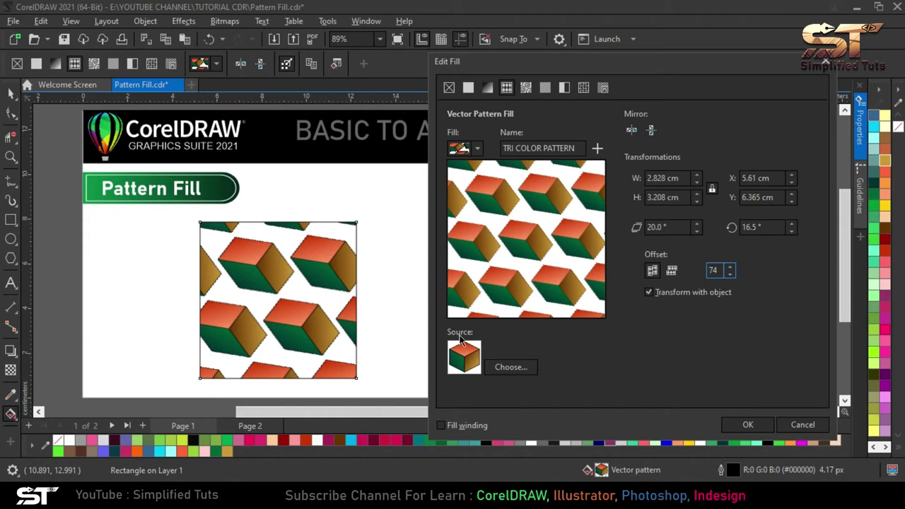
Step: Browse the saved fill files in Documents > Corel > Corel Content > Fills without importing a pattern source
{"action": "left_click", "coordinate": [509, 368]}
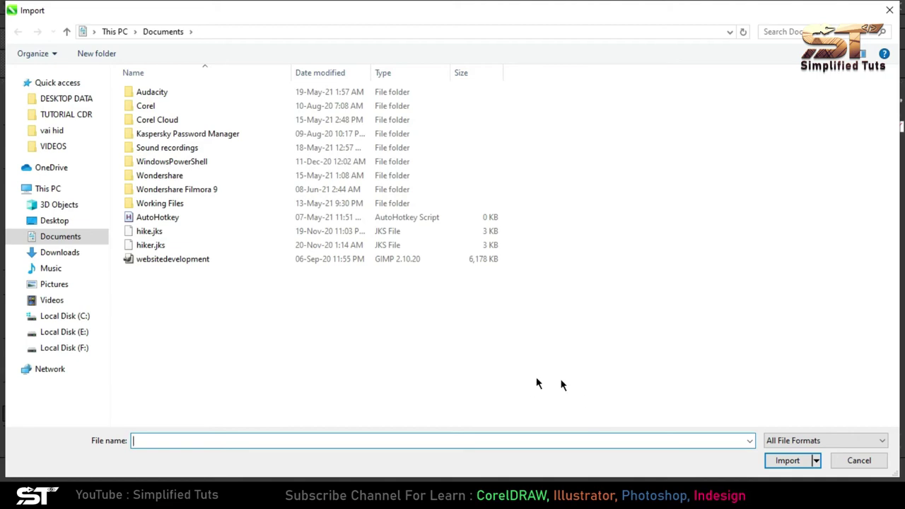
{"action": "double_click", "coordinate": [163, 110]}
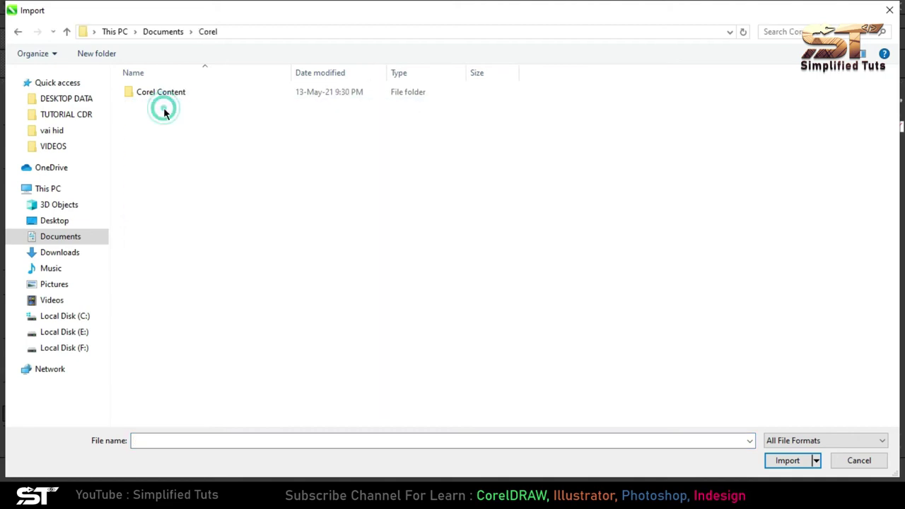
{"action": "double_click", "coordinate": [167, 95]}
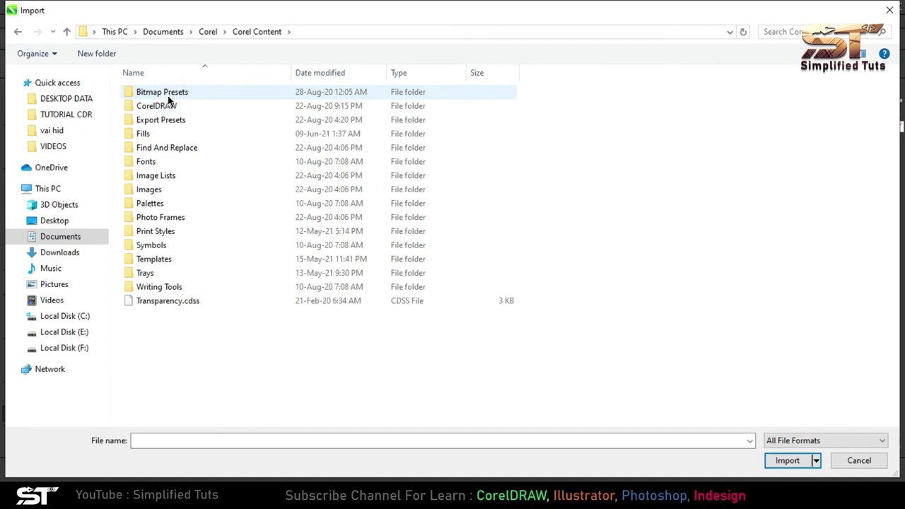
{"action": "double_click", "coordinate": [153, 133]}
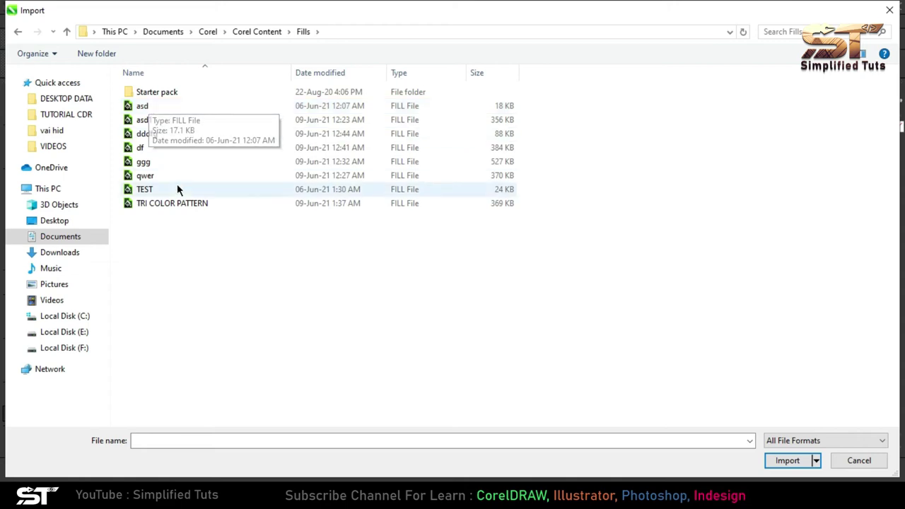
{"action": "left_click", "coordinate": [157, 203]}
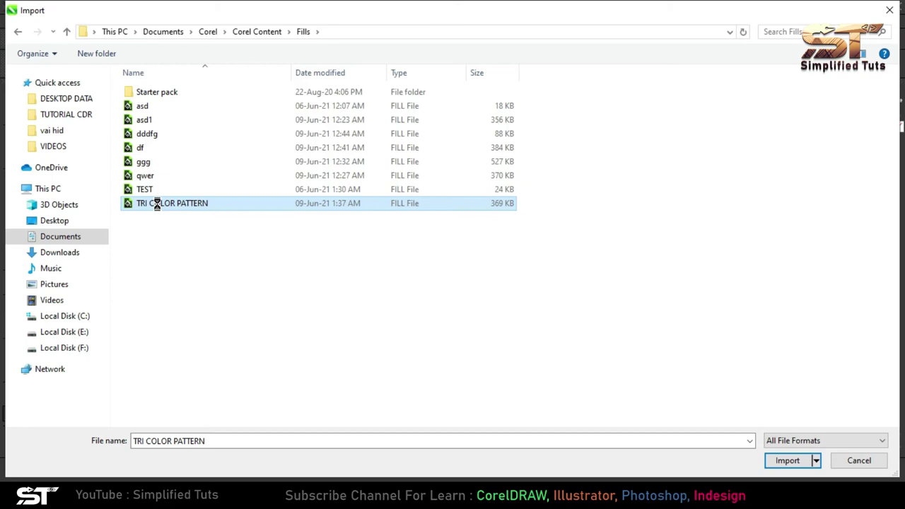
{"action": "right_click", "coordinate": [156, 205]}
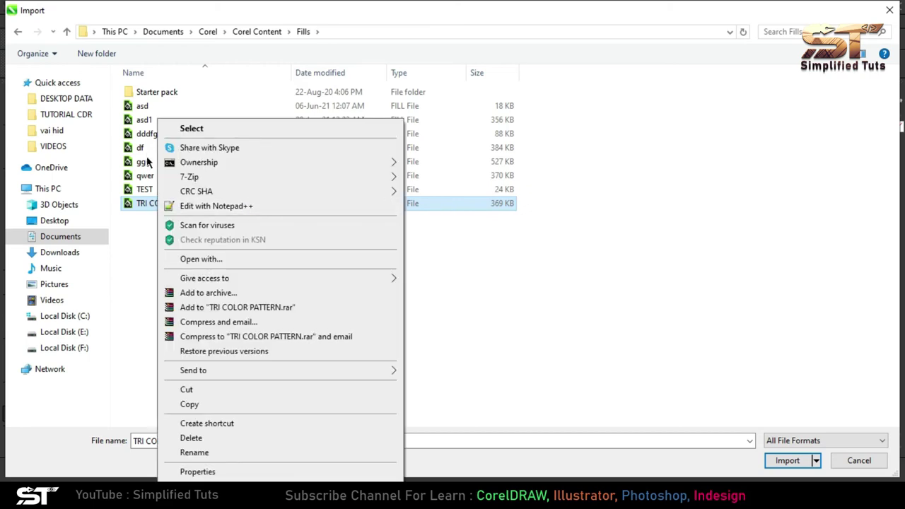
{"action": "left_click", "coordinate": [142, 107]}
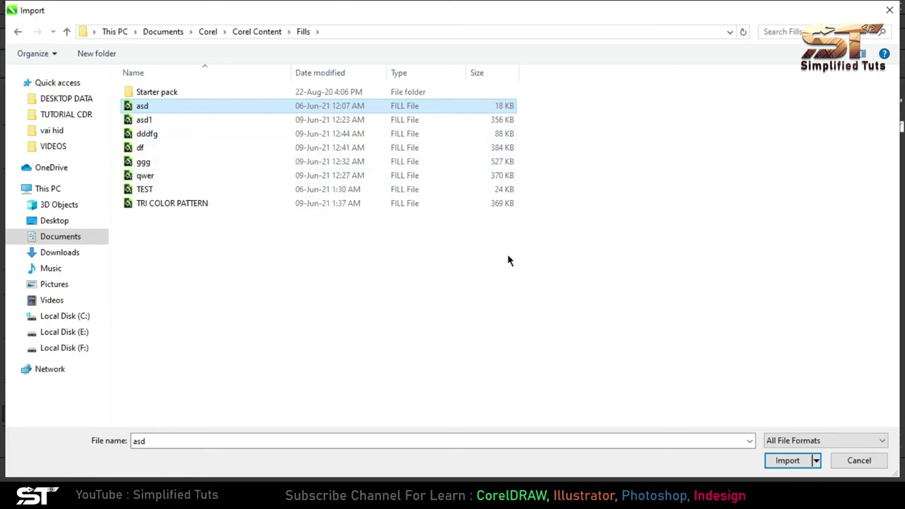
{"action": "left_click", "coordinate": [880, 463]}
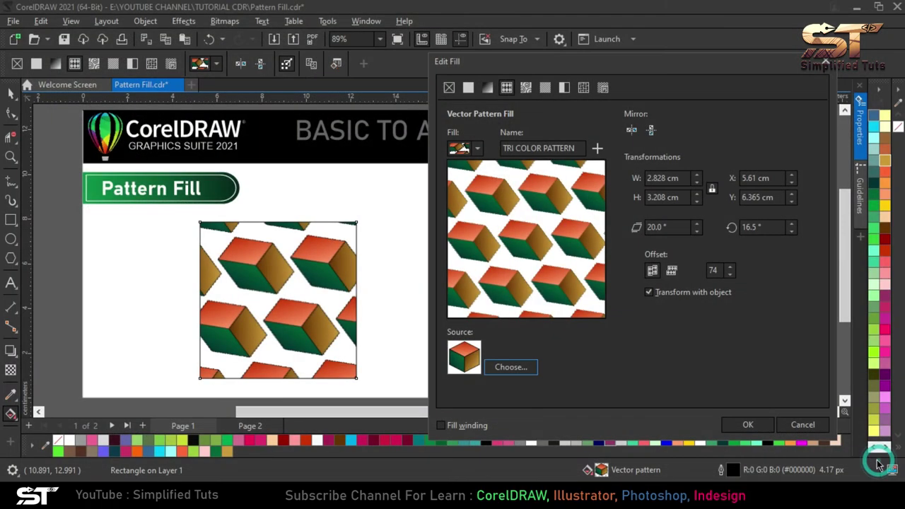
Step: Name the fill TRI COLOR PATTERN 2, save it as a custom vector pattern fill, and cancel the fill edit
{"action": "left_click", "coordinate": [523, 148]}
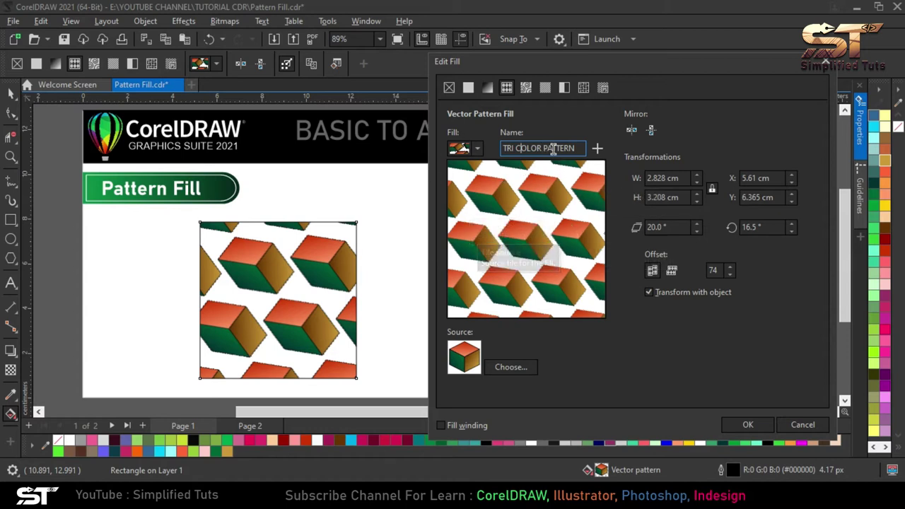
{"action": "left_click_drag", "start_coordinate": [544, 146], "coordinate": [581, 147]}
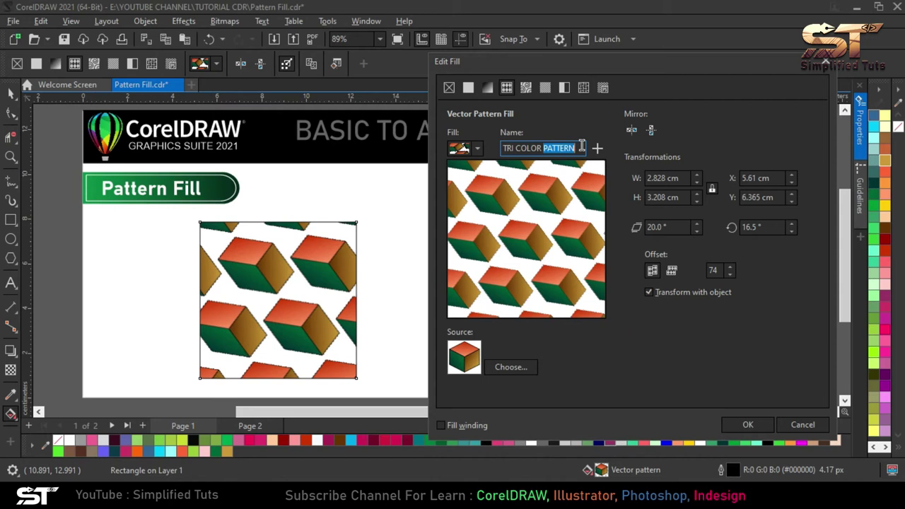
{"action": "left_click", "coordinate": [582, 147]}
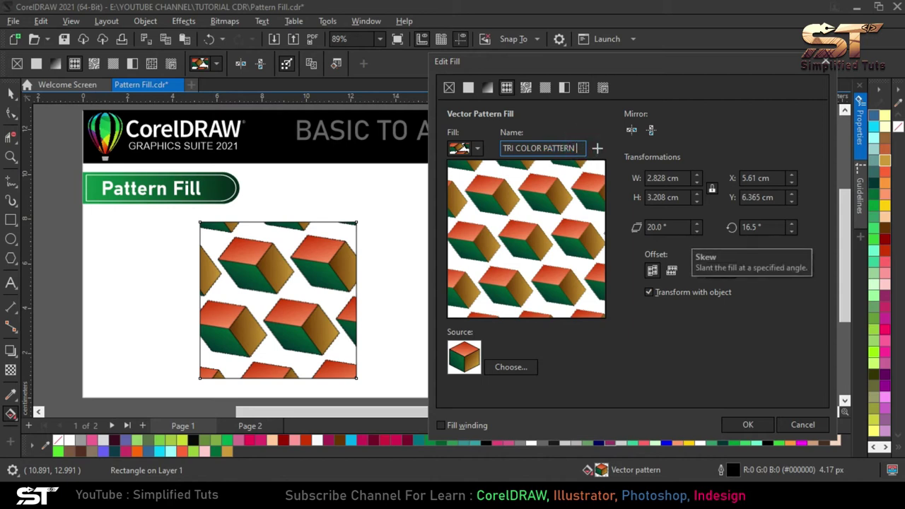
{"action": "type", "text": "2"}
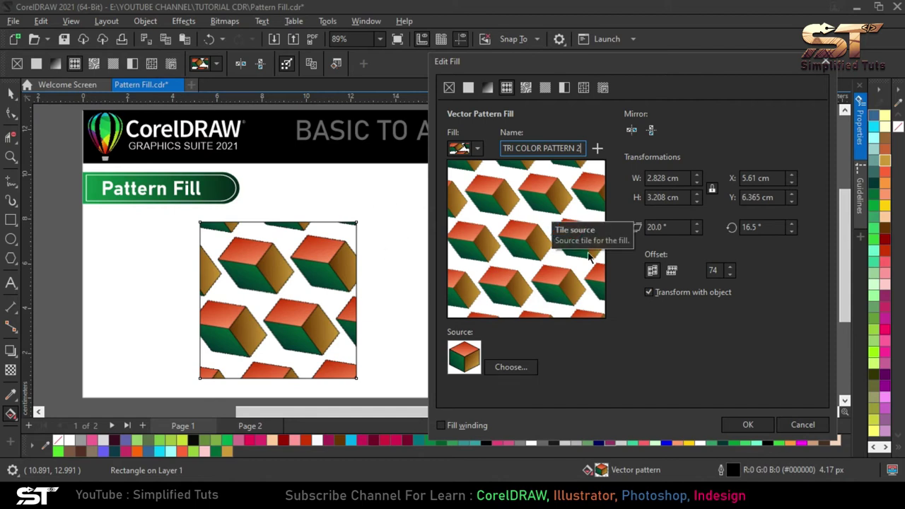
{"action": "left_click", "coordinate": [598, 150]}
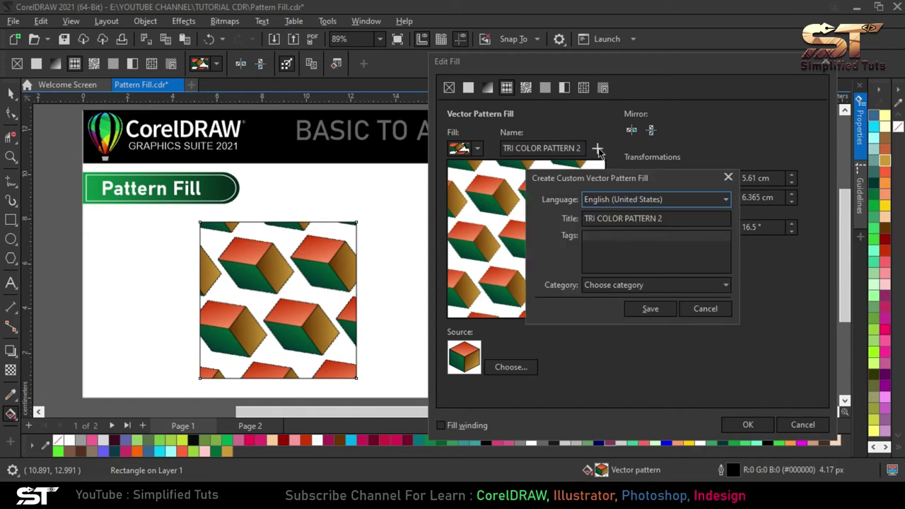
{"action": "left_click", "coordinate": [669, 218]}
{"action": "key", "text": "BackSpace"}
{"action": "key", "text": "BackSpace"}
{"action": "left_click", "coordinate": [650, 309]}
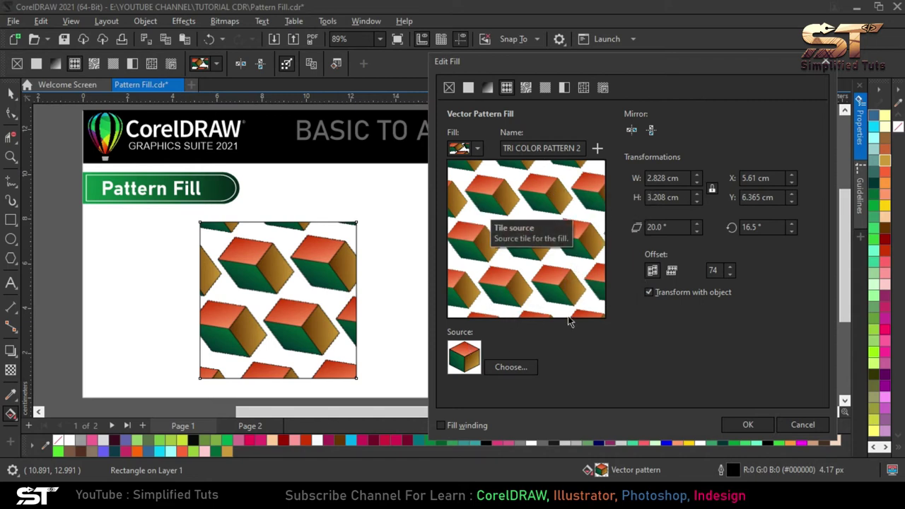
{"action": "left_click", "coordinate": [803, 425]}
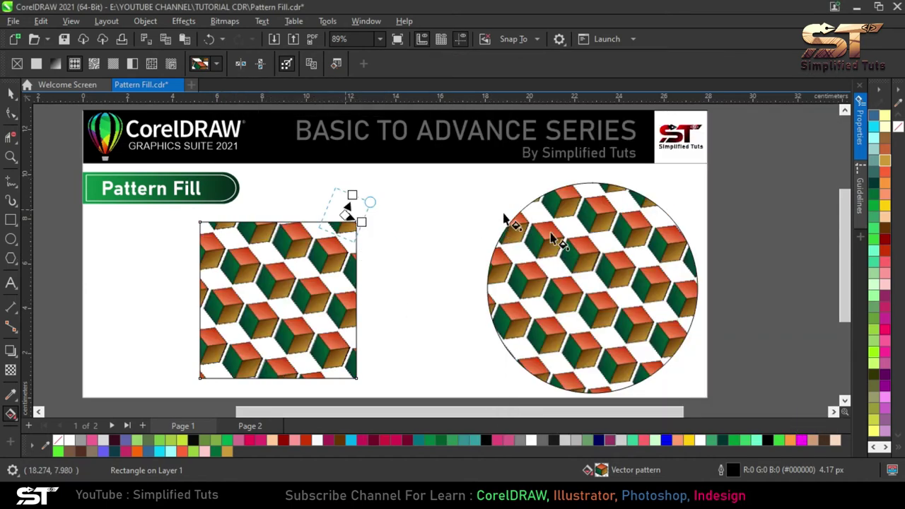
Step: Apply the newly saved large-cube pattern from the fill library to the square
{"action": "left_click", "coordinate": [217, 65]}
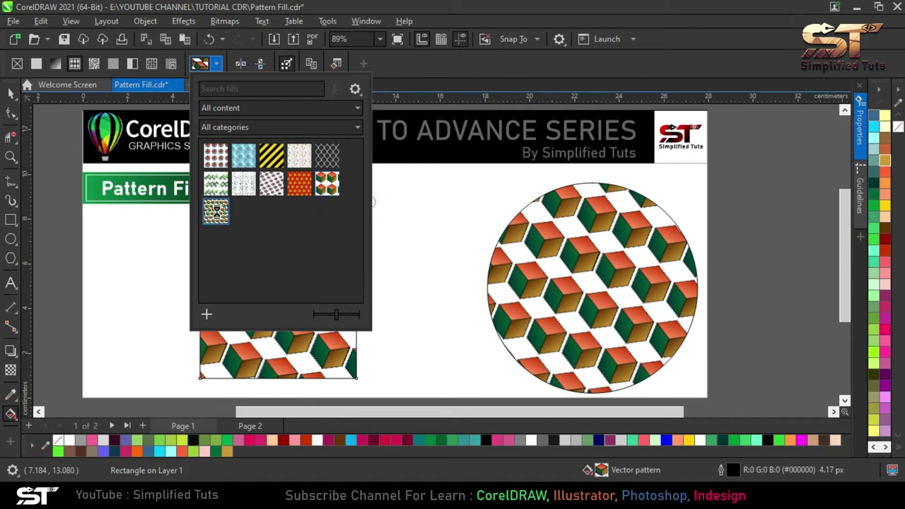
{"action": "left_click", "coordinate": [272, 347]}
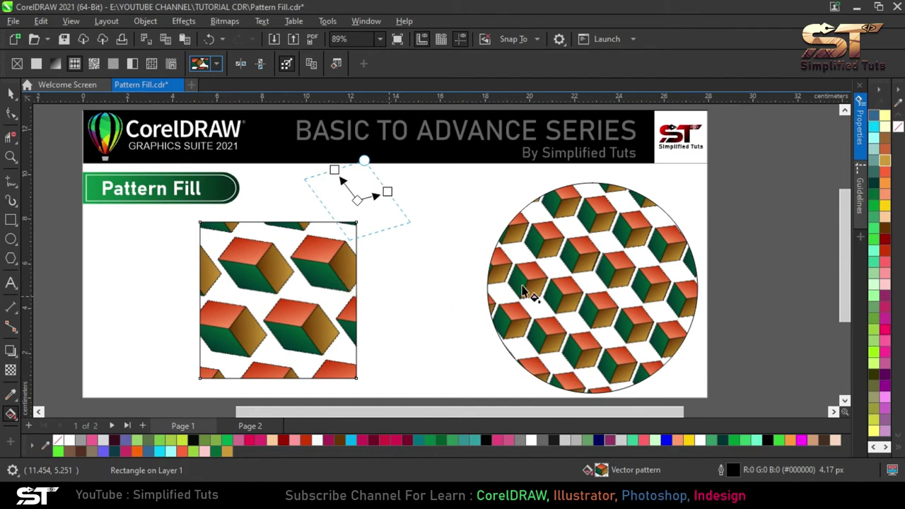
{"action": "scroll", "coordinate": [572, 252], "scroll_direction": "up", "scroll_amount": 2}
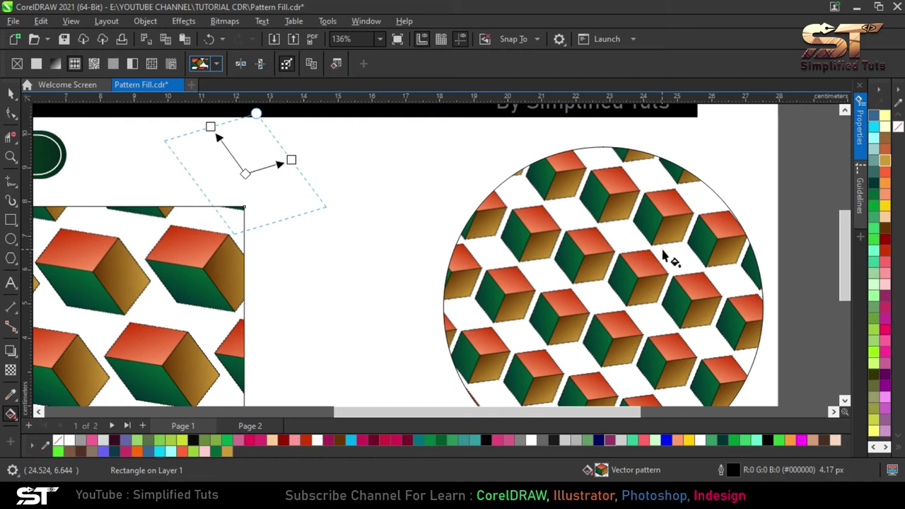
{"action": "scroll", "coordinate": [594, 287], "scroll_direction": "down", "scroll_amount": 2}
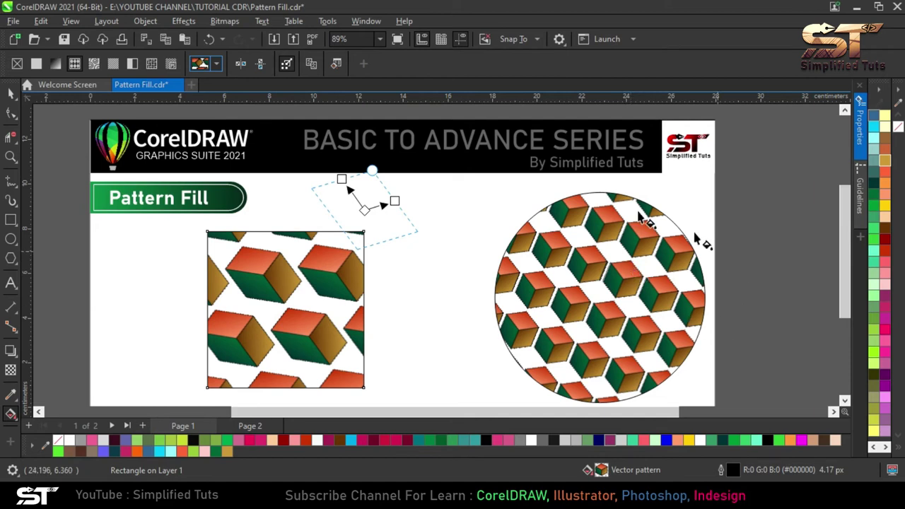
Step: Delete the patterned square and move the patterned circle to the left half of the page
{"action": "left_click", "coordinate": [12, 92]}
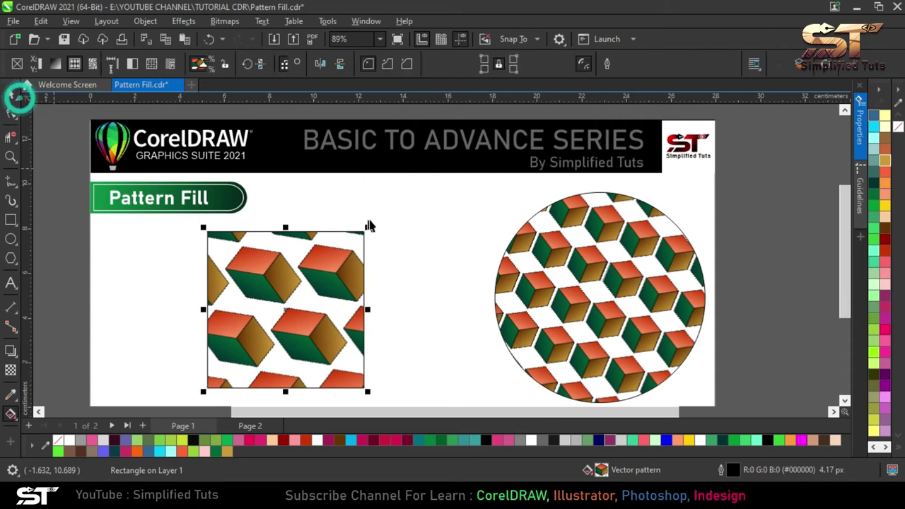
{"action": "key", "text": "Delete"}
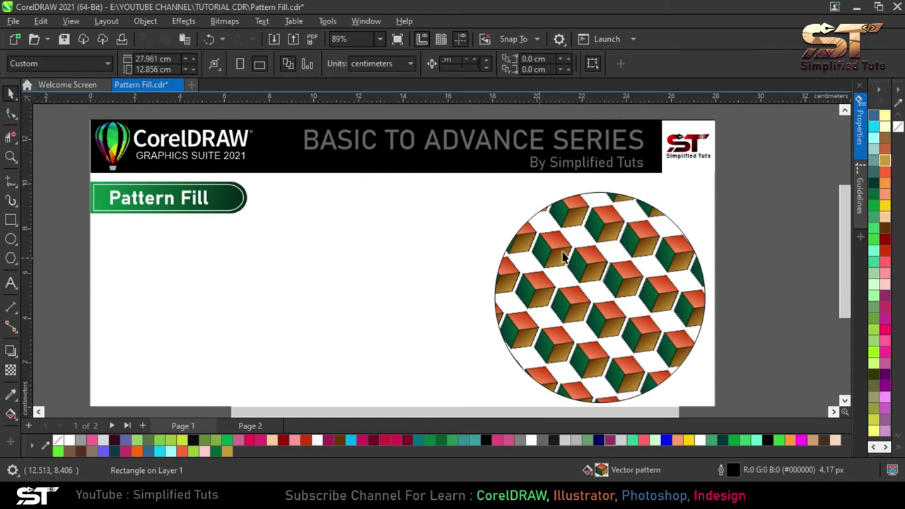
{"action": "left_click", "coordinate": [558, 247]}
{"action": "left_click_drag", "start_coordinate": [558, 247], "coordinate": [263, 276]}
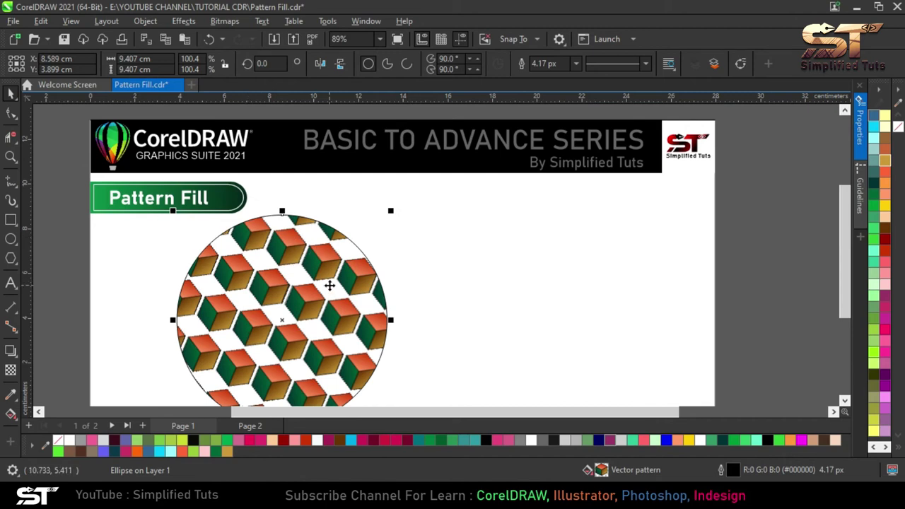
Step: Draw a square about 4.95 cm wide in the blank area beside the circle and rotate it to 315 degrees as a diamond
{"action": "left_click", "coordinate": [11, 220]}
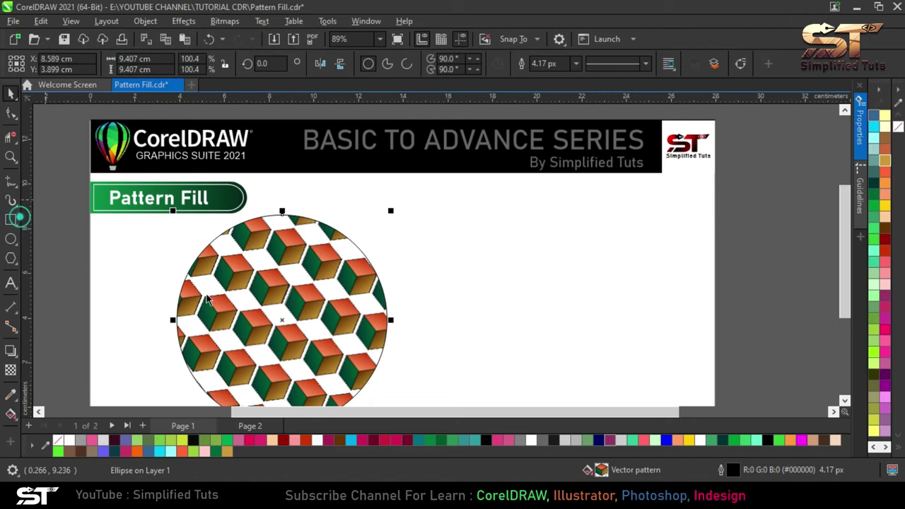
{"action": "left_click_drag", "start_coordinate": [515, 210], "coordinate": [626, 320]}
{"action": "key", "text": "space"}
{"action": "left_click", "coordinate": [596, 236]}
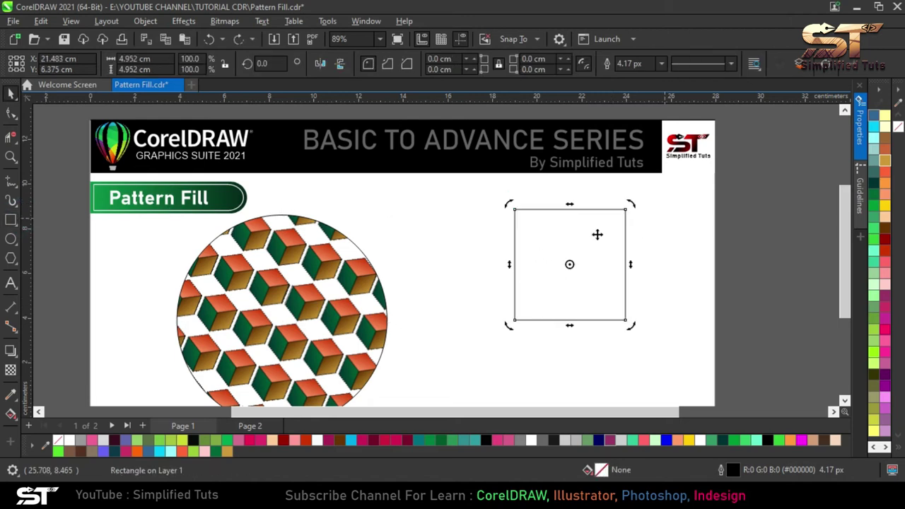
{"action": "left_click_drag", "start_coordinate": [629, 210], "coordinate": [646, 269]}
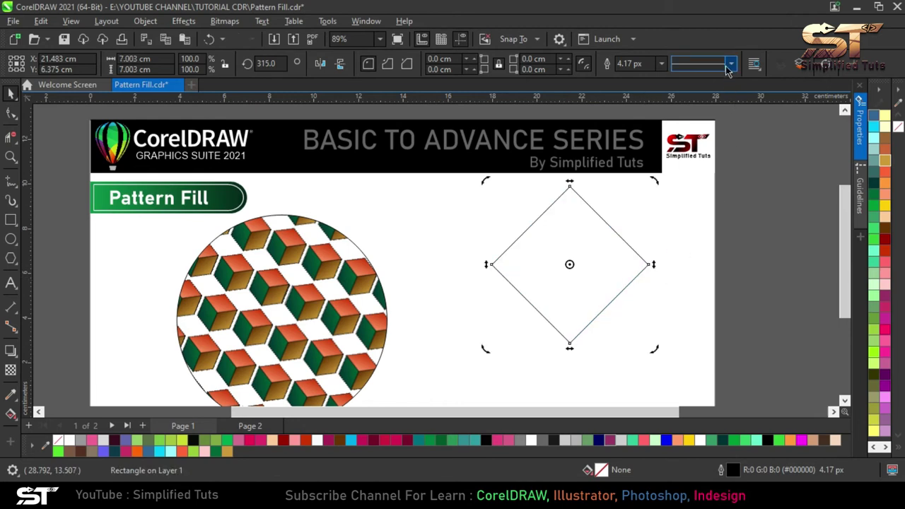
Step: Set the diamond's outline width to 20 px and its outline colour to dark green #006633
{"action": "left_click", "coordinate": [662, 63]}
{"action": "left_click", "coordinate": [640, 177]}
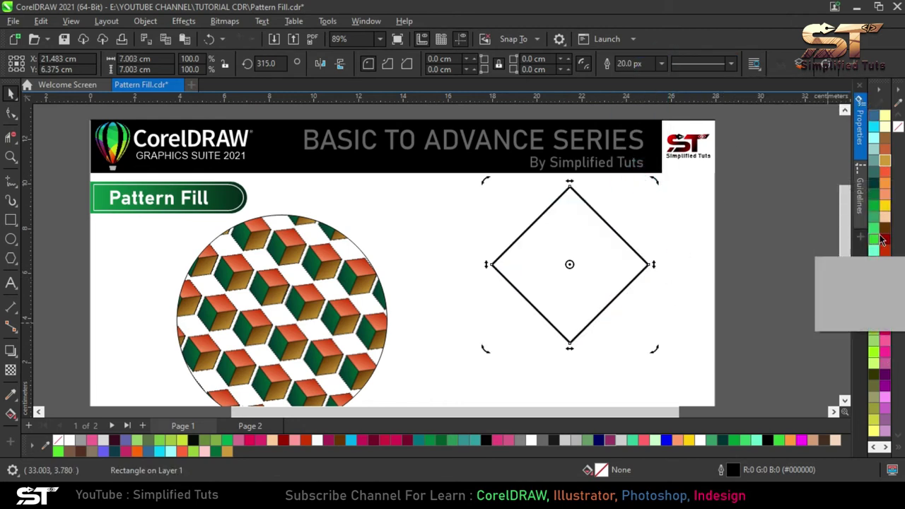
{"action": "right_click", "coordinate": [874, 198]}
Step: Duplicate the green diamond about 1 cm straight down and repeat the duplication five more times
{"action": "scroll", "coordinate": [635, 224], "scroll_direction": "up", "scroll_amount": 2}
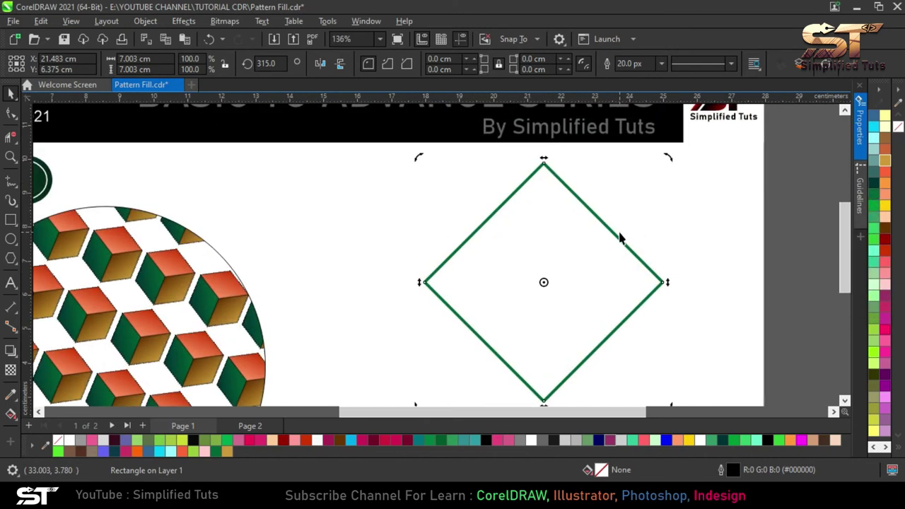
{"action": "left_click_drag", "start_coordinate": [552, 225], "coordinate": [545, 256]}
{"action": "left_click_drag", "start_coordinate": [550, 261], "coordinate": [549, 256]}
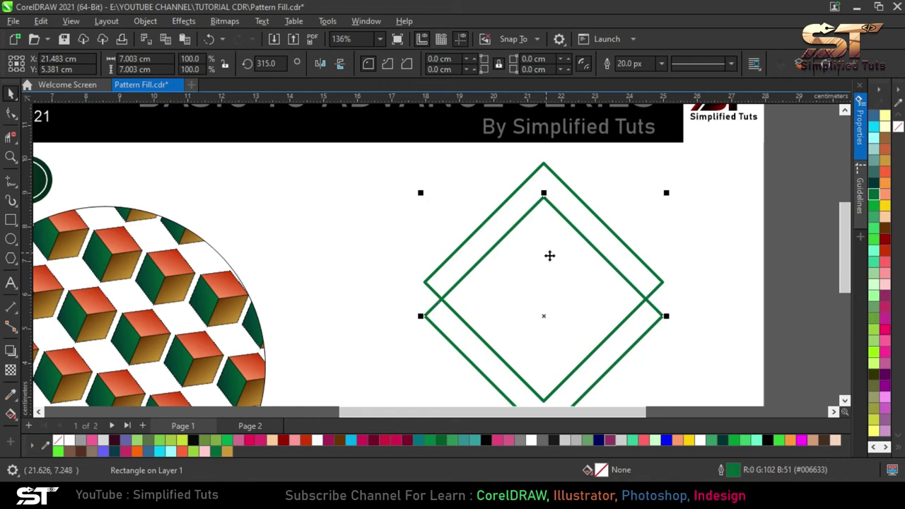
{"action": "key", "text": "ctrl+r"}
{"action": "key", "text": "ctrl+r"}
{"action": "key", "text": "ctrl+r"}
{"action": "key", "text": "ctrl+r"}
{"action": "key", "text": "ctrl+r"}
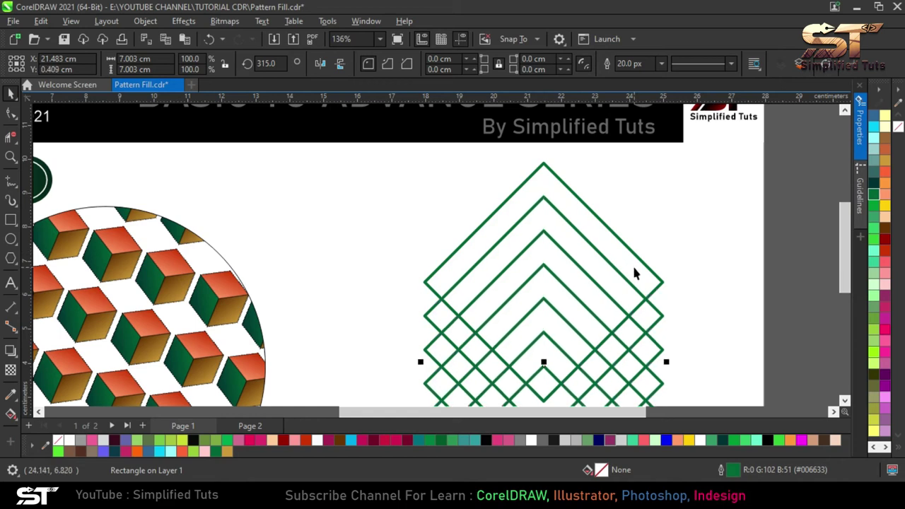
Step: Delete the overhanging line segments at the lower left of the stacked green diamonds with the Virtual Segment Delete tool
{"action": "scroll", "coordinate": [568, 151], "scroll_direction": "down", "scroll_amount": 3}
{"action": "scroll", "coordinate": [570, 160], "scroll_direction": "down", "scroll_amount": 1}
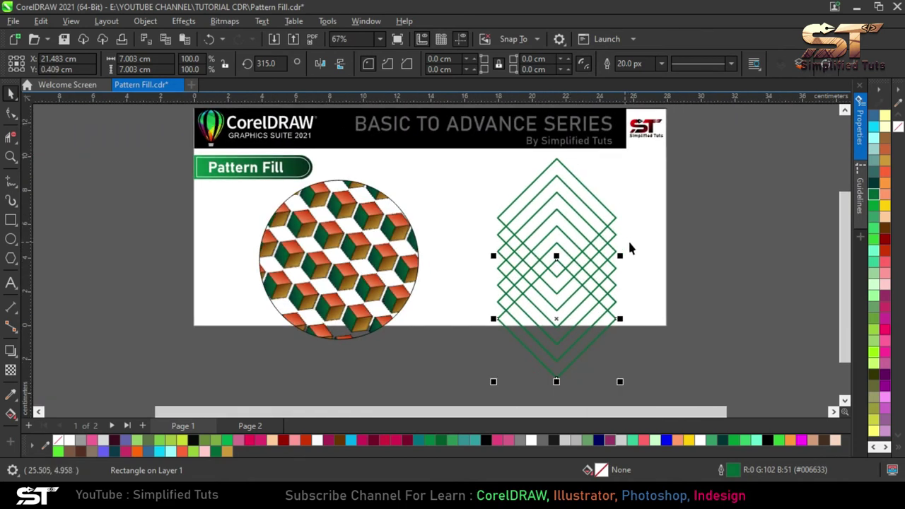
{"action": "left_click", "coordinate": [11, 137]}
{"action": "left_click_drag", "start_coordinate": [479, 252], "coordinate": [556, 350]}
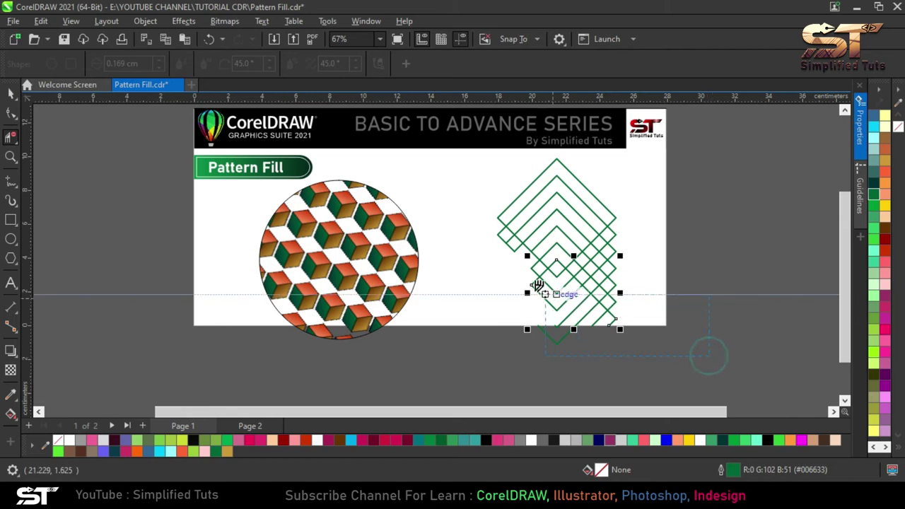
{"action": "left_click_drag", "start_coordinate": [545, 298], "coordinate": [590, 281]}
{"action": "scroll", "coordinate": [590, 281], "scroll_direction": "up", "scroll_amount": 1}
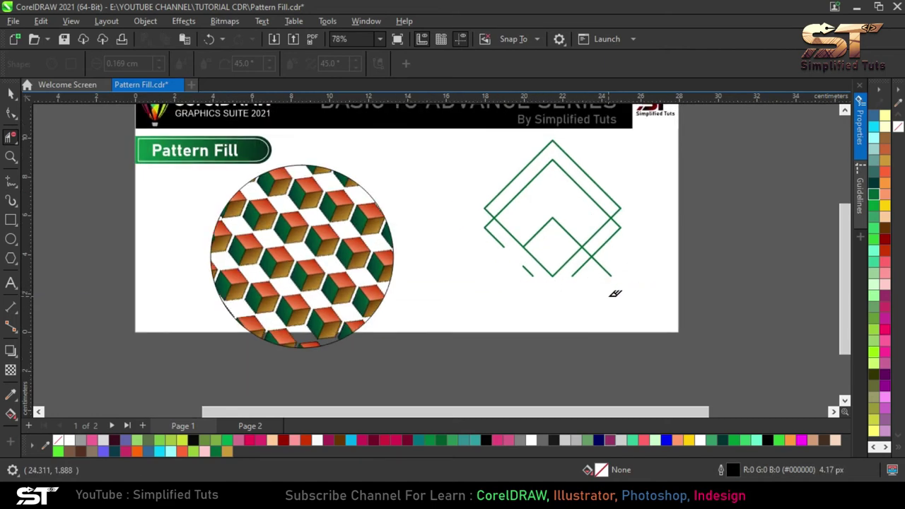
{"action": "key", "text": "ctrl+v"}
Step: Delete the line segments that overhang the lower right edge and bottom of the diamond motif
{"action": "left_click_drag", "start_coordinate": [687, 358], "coordinate": [616, 199]}
{"action": "scroll", "coordinate": [606, 248], "scroll_direction": "up", "scroll_amount": 4}
{"action": "left_click_drag", "start_coordinate": [614, 311], "coordinate": [555, 265]}
{"action": "left_click", "coordinate": [578, 256]}
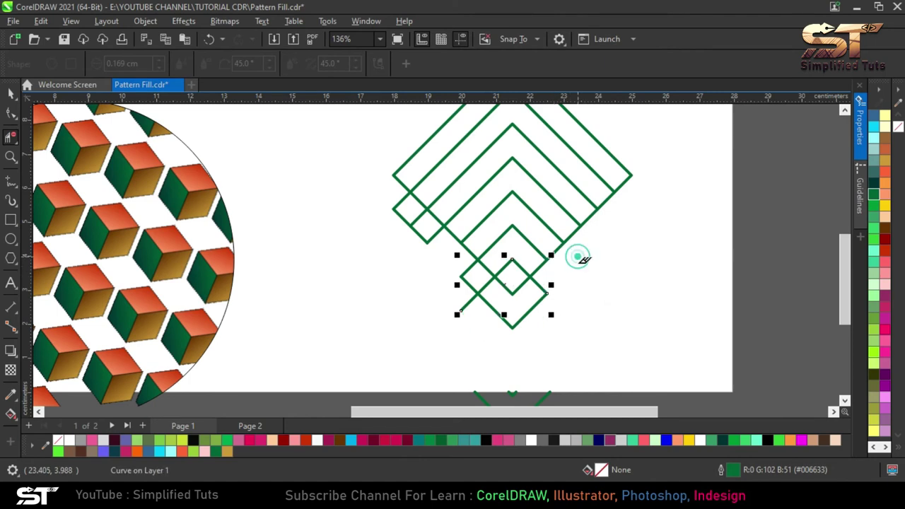
{"action": "left_click", "coordinate": [528, 310]}
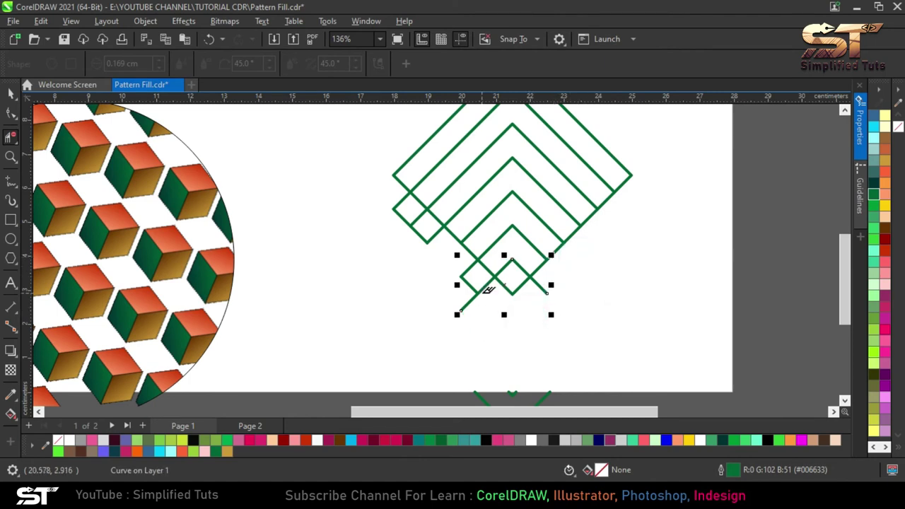
Step: Trim the remaining stray segments outside the diamond's lower left edge and beside its bottom corner
{"action": "left_click", "coordinate": [484, 283]}
{"action": "left_click", "coordinate": [468, 268]}
{"action": "left_click", "coordinate": [467, 288]}
{"action": "left_click_drag", "start_coordinate": [457, 292], "coordinate": [481, 318]}
{"action": "left_click_drag", "start_coordinate": [384, 202], "coordinate": [411, 234]}
{"action": "left_click", "coordinate": [419, 234]}
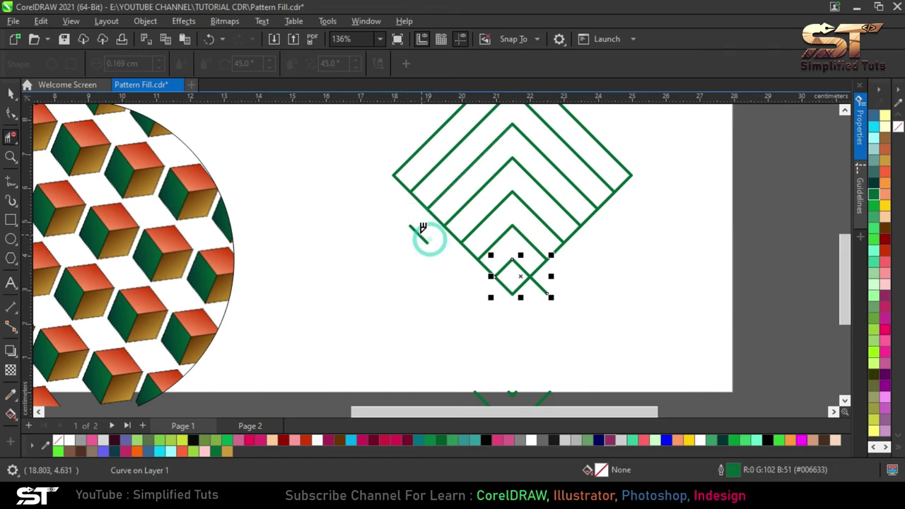
{"action": "left_click", "coordinate": [543, 283]}
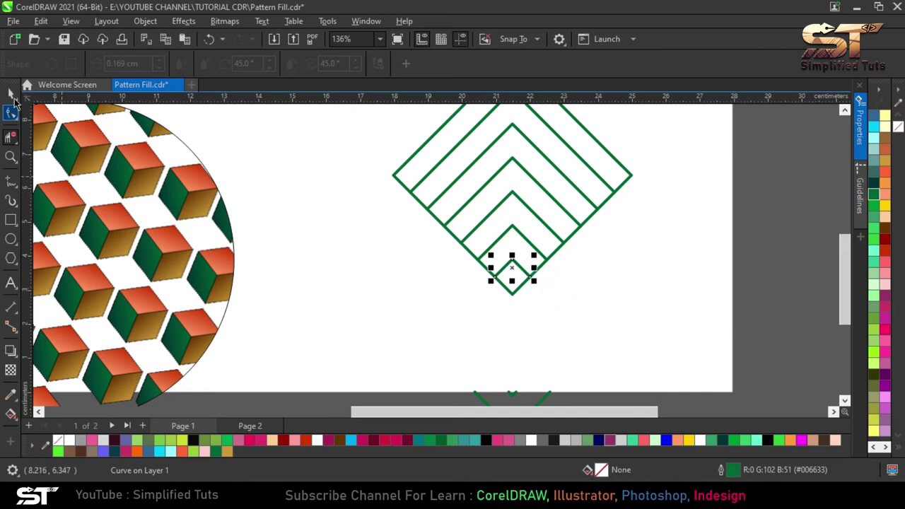
Step: Delete the leftover V-shaped line fragments below the page's bottom edge with the Virtual Segment Delete tool
{"action": "left_click", "coordinate": [12, 94]}
{"action": "scroll", "coordinate": [481, 294], "scroll_direction": "down", "scroll_amount": 2}
{"action": "left_click", "coordinate": [590, 241]}
{"action": "scroll", "coordinate": [504, 299], "scroll_direction": "up", "scroll_amount": 1}
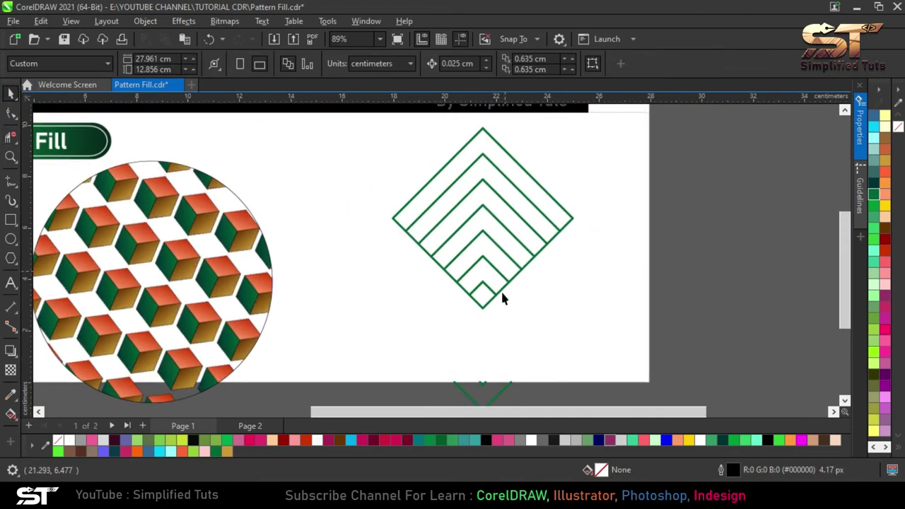
{"action": "scroll", "coordinate": [463, 292], "scroll_direction": "down", "scroll_amount": 1}
{"action": "left_click", "coordinate": [420, 319]}
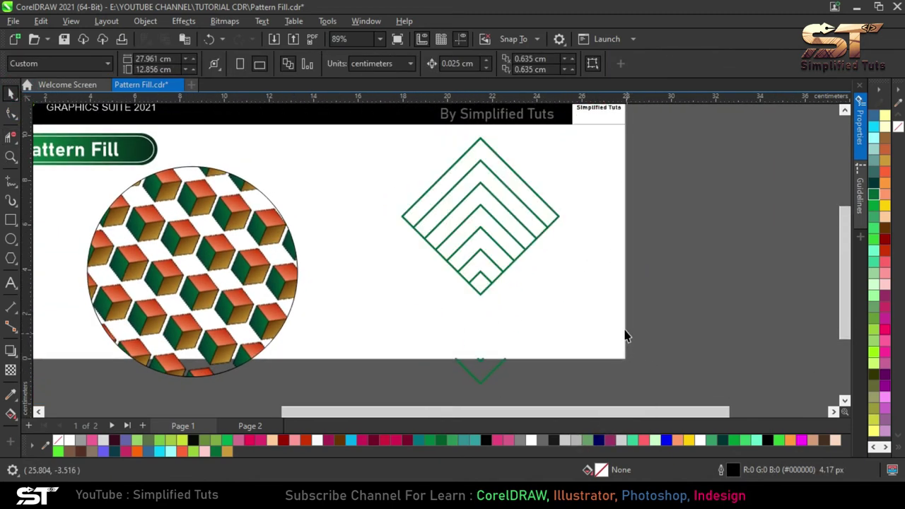
{"action": "left_click_drag", "start_coordinate": [440, 338], "coordinate": [541, 389]}
{"action": "left_click_drag", "start_coordinate": [485, 356], "coordinate": [480, 355]}
{"action": "left_click", "coordinate": [524, 389]}
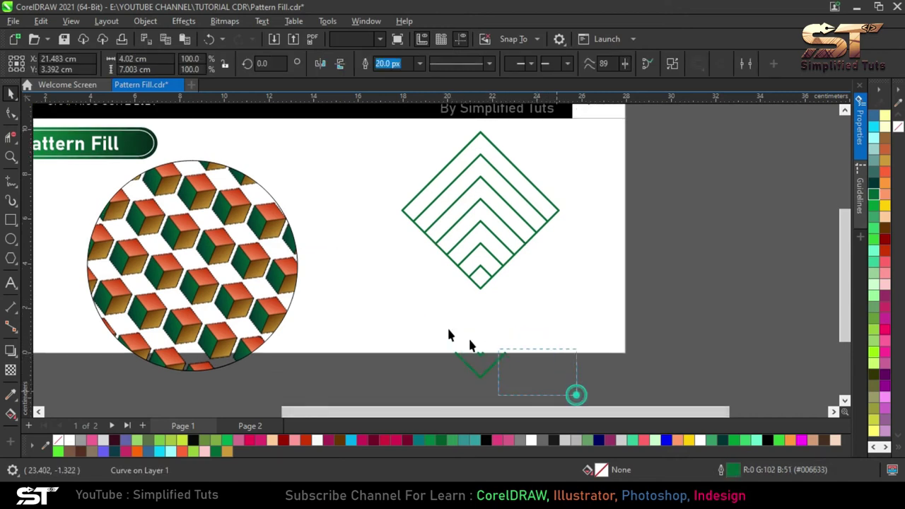
{"action": "left_click", "coordinate": [16, 138]}
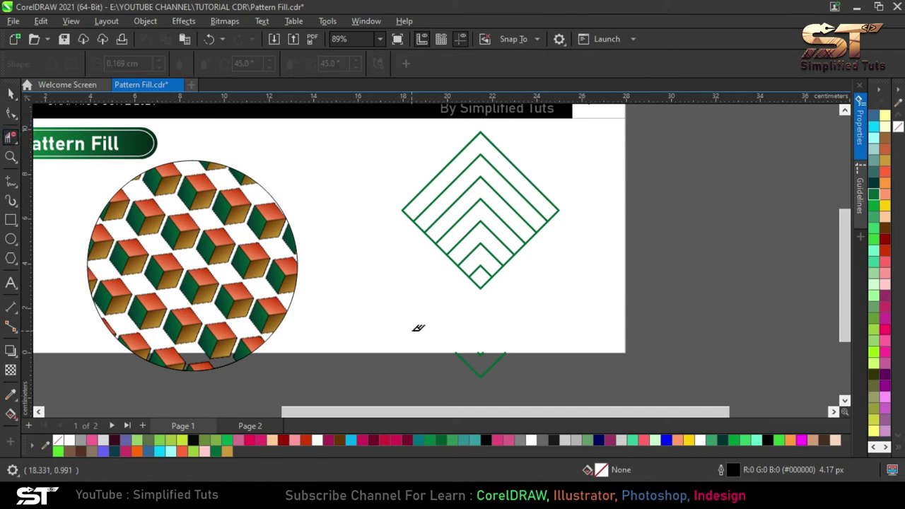
{"action": "left_click", "coordinate": [11, 93]}
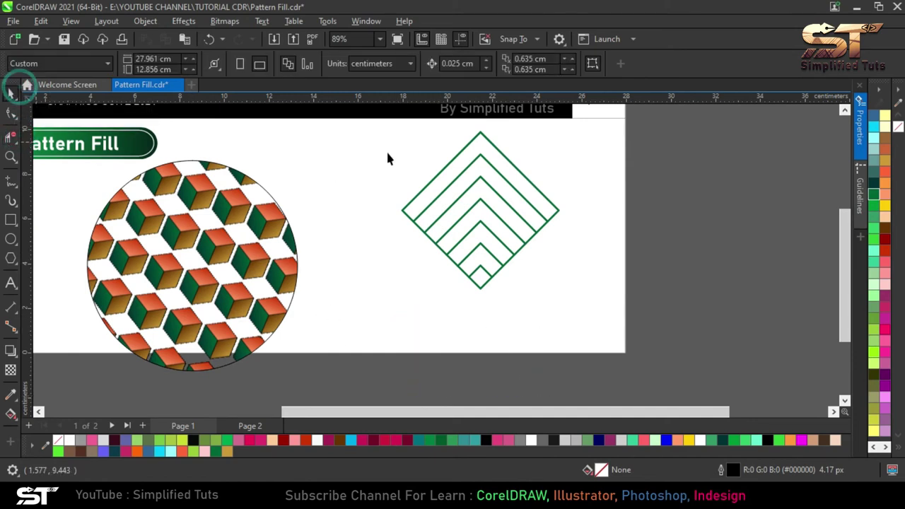
Step: Select all seven shapes of the diamond motif and move them to about X 20.229 cm, Y 5.121 cm
{"action": "scroll", "coordinate": [443, 159], "scroll_direction": "up", "scroll_amount": 3}
{"action": "left_click", "coordinate": [510, 136]}
{"action": "scroll", "coordinate": [494, 263], "scroll_direction": "down", "scroll_amount": 3}
{"action": "left_click_drag", "start_coordinate": [697, 373], "coordinate": [421, 182]}
{"action": "left_click_drag", "start_coordinate": [498, 224], "coordinate": [474, 247]}
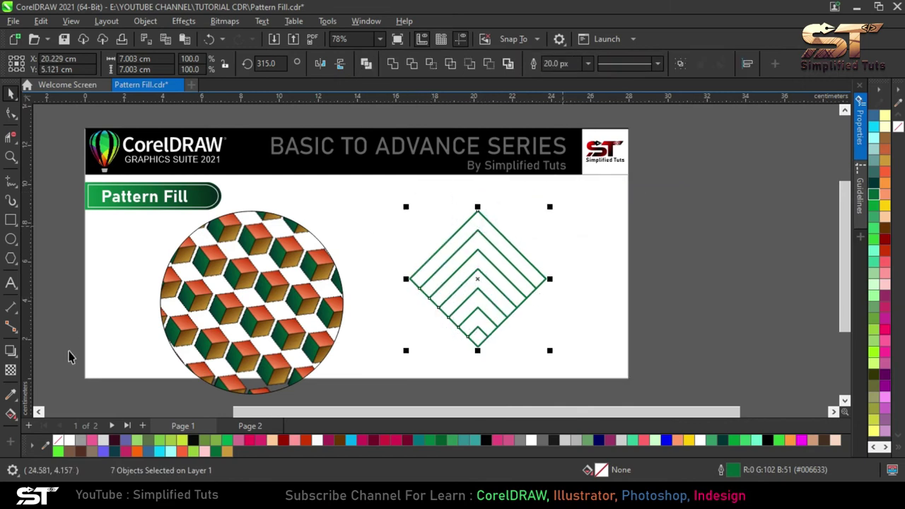
{"action": "left_click", "coordinate": [10, 414]}
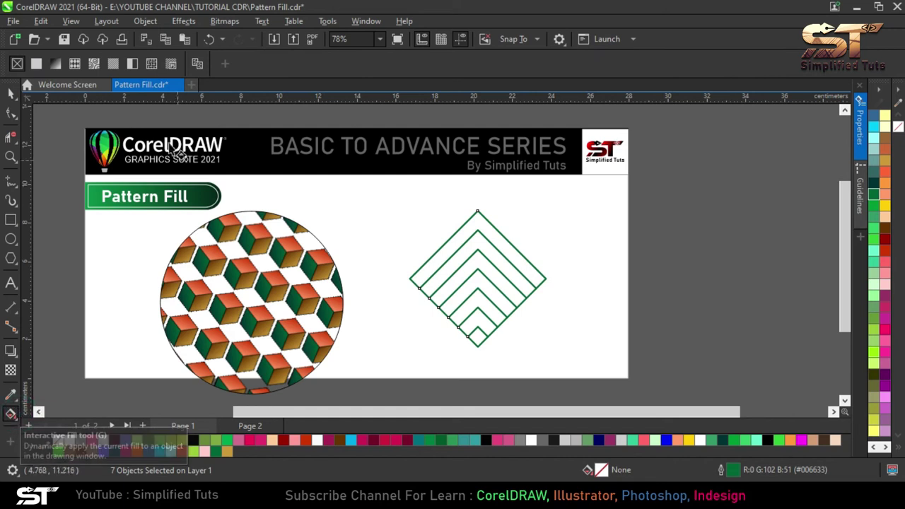
{"action": "left_click", "coordinate": [75, 65]}
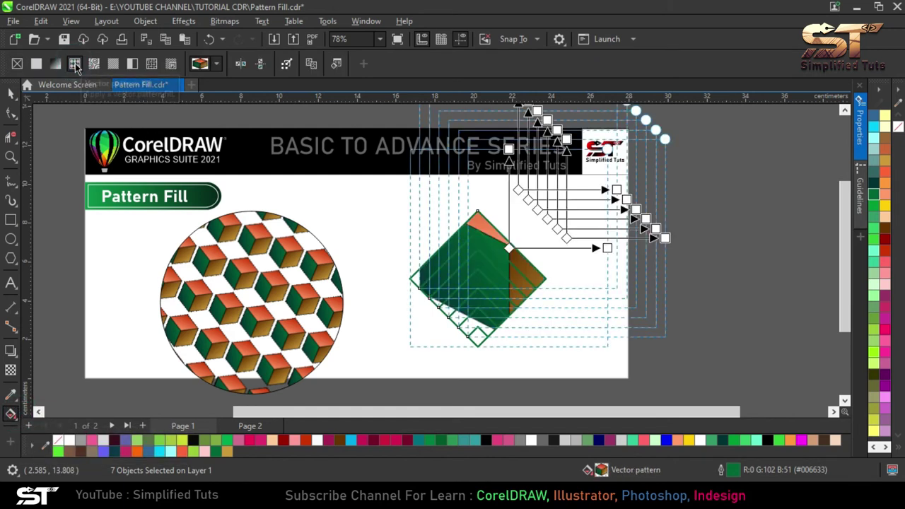
{"action": "left_click", "coordinate": [503, 258]}
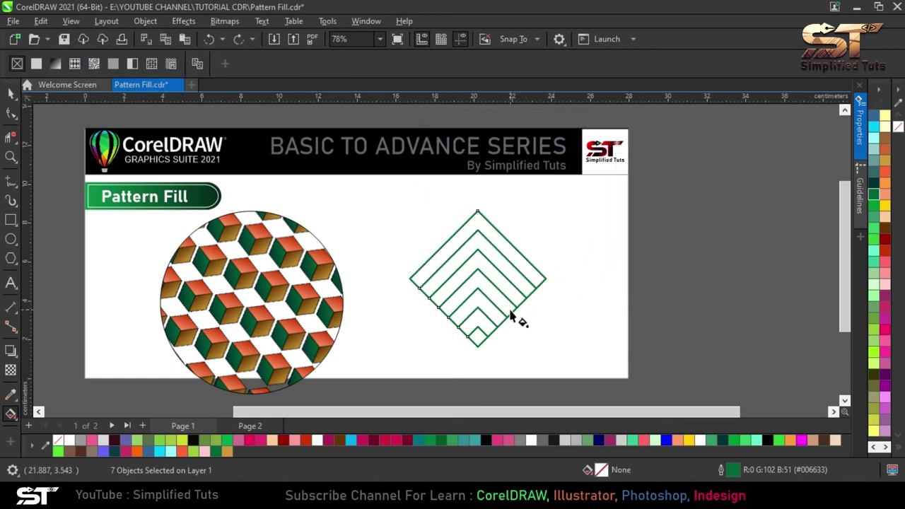
{"action": "key", "text": "space"}
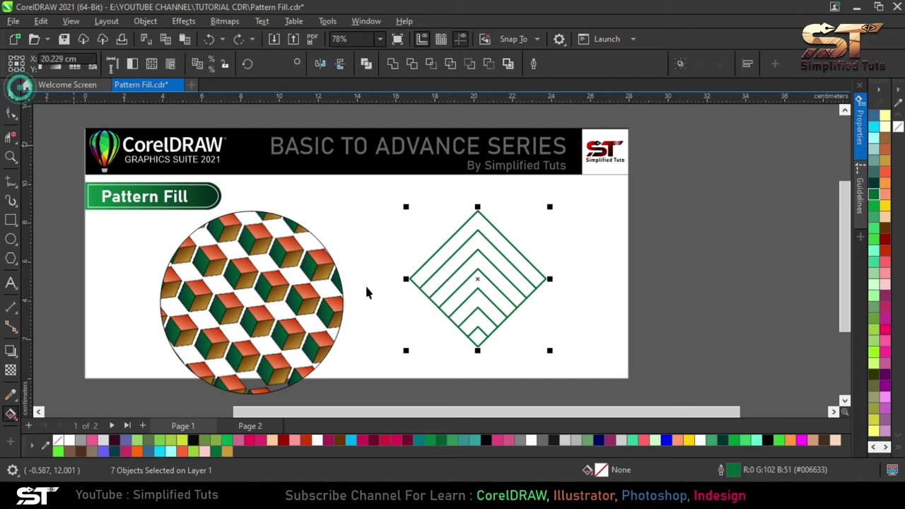
Step: Create a vector-type pattern from the diamond motif, framing it and lowering the pattern area's upper edge below the motif's top corner
{"action": "left_click", "coordinate": [145, 20]}
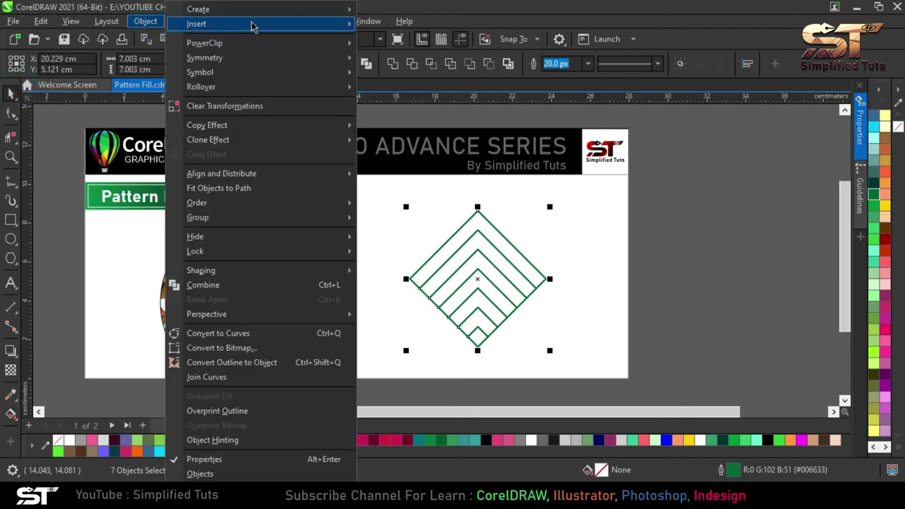
{"action": "mouse_move", "coordinate": [269, 14]}
{"action": "left_click", "coordinate": [399, 25]}
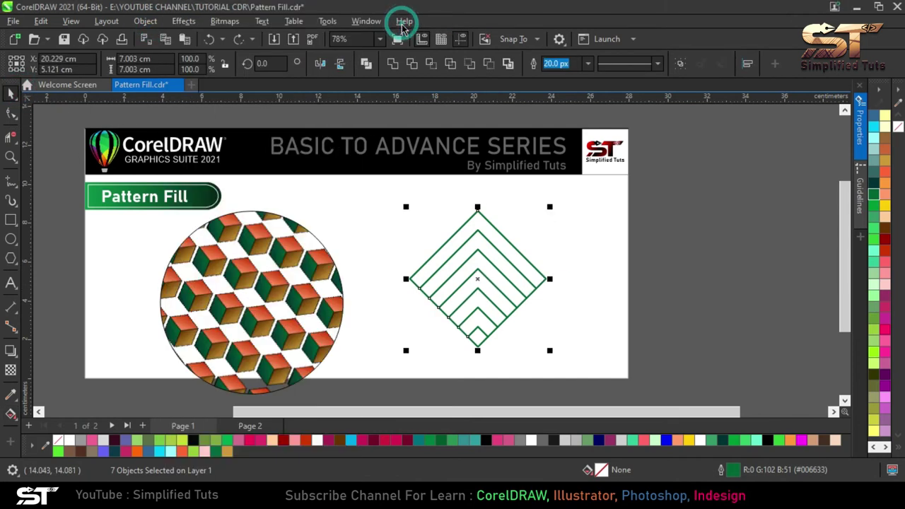
{"action": "left_click", "coordinate": [395, 216]}
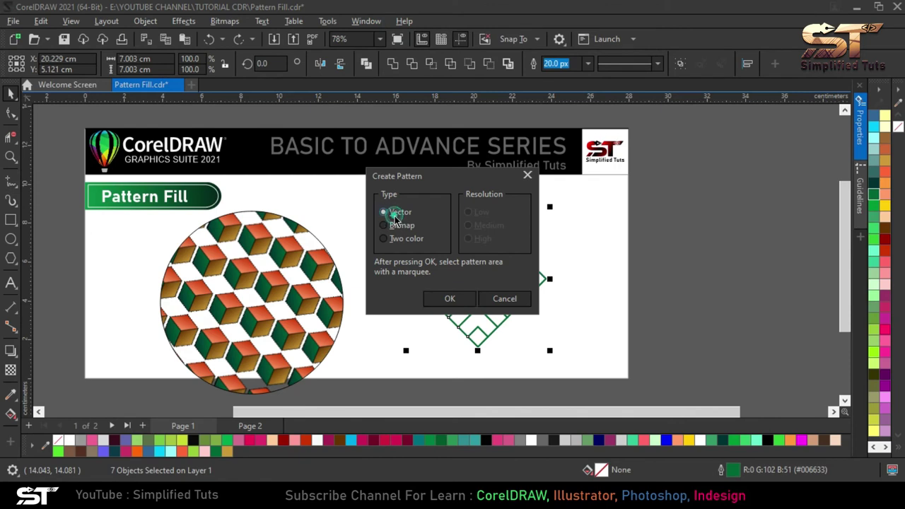
{"action": "left_click", "coordinate": [451, 299]}
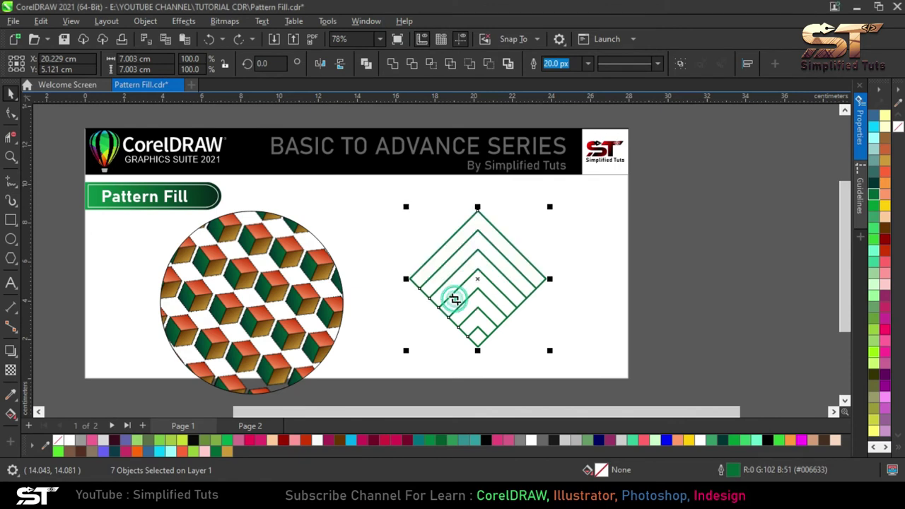
{"action": "left_click_drag", "start_coordinate": [402, 199], "coordinate": [553, 353]}
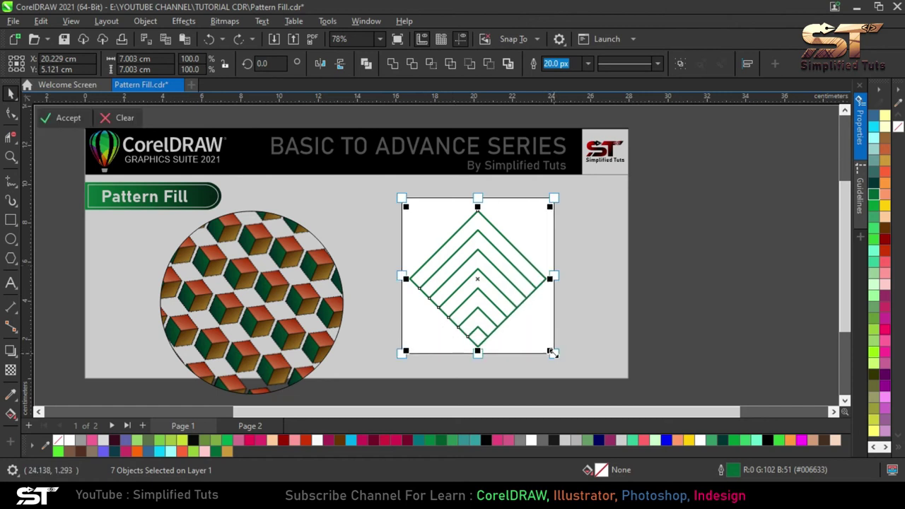
{"action": "left_click_drag", "start_coordinate": [477, 199], "coordinate": [497, 243]}
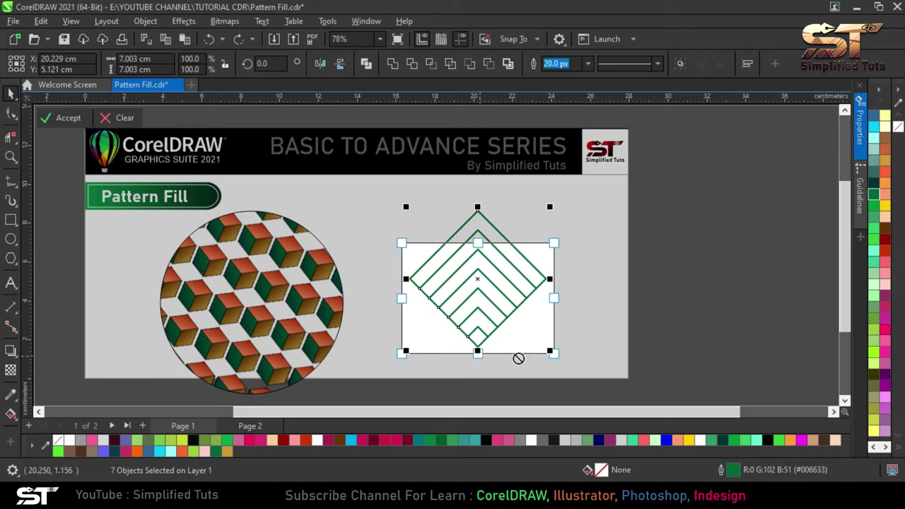
{"action": "left_click", "coordinate": [74, 119]}
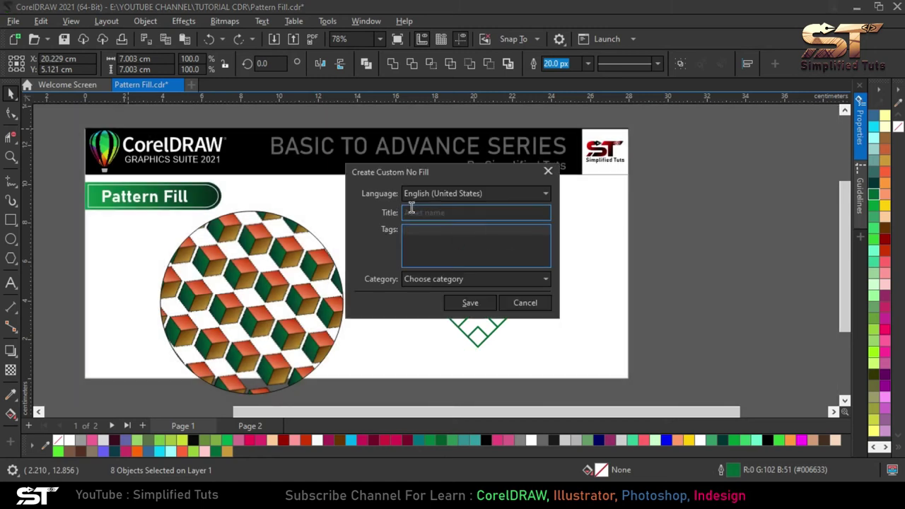
Step: Save the custom pattern under a new title and delete the original diamond motif from the page
{"action": "left_click", "coordinate": [411, 209]}
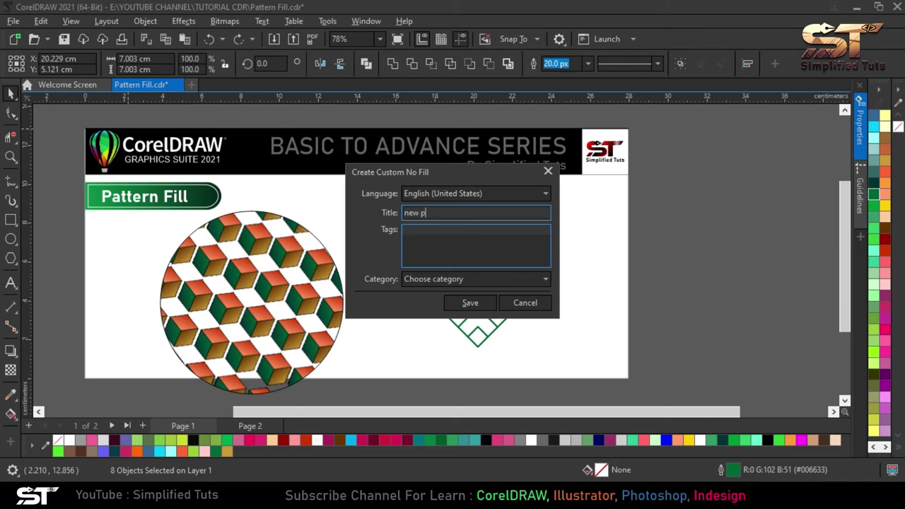
{"action": "left_click", "coordinate": [467, 304]}
{"action": "left_click_drag", "start_coordinate": [626, 345], "coordinate": [614, 368]}
{"action": "key", "text": "Delete"}
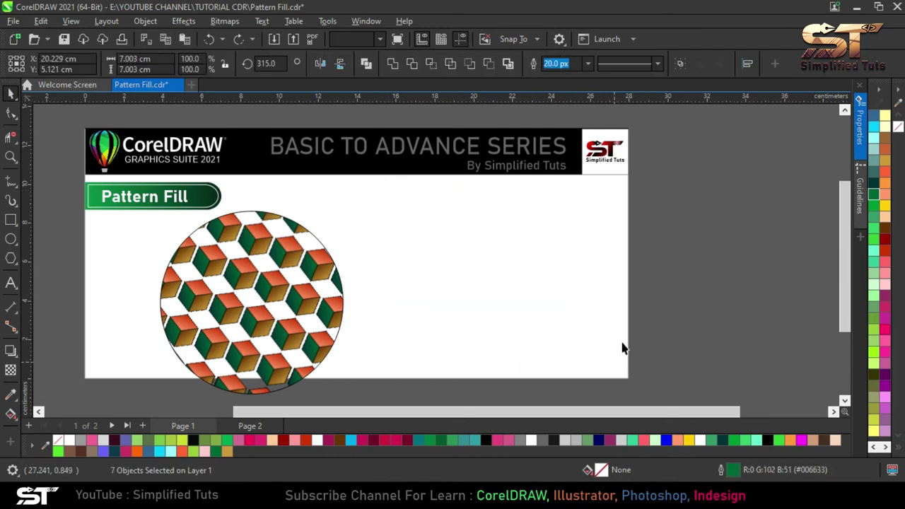
Step: Draw a circle about 8.59 cm wide beside the cube-patterned circle and apply a vector pattern fill to it
{"action": "left_click", "coordinate": [11, 239]}
{"action": "left_click_drag", "start_coordinate": [396, 198], "coordinate": [559, 353]}
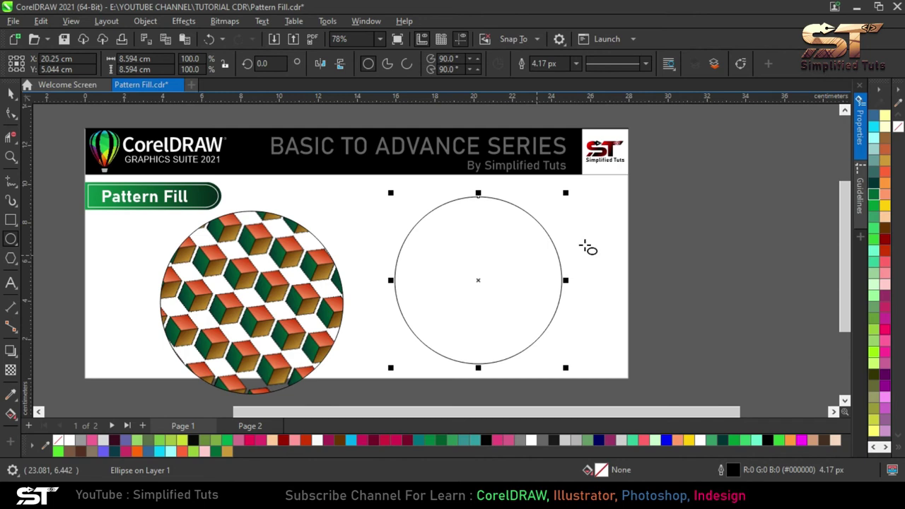
{"action": "left_click", "coordinate": [10, 416]}
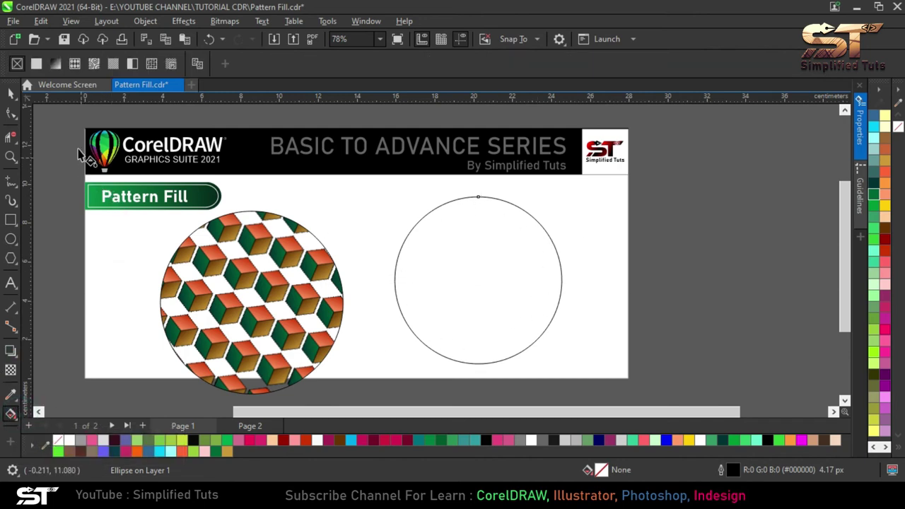
{"action": "left_click", "coordinate": [75, 63]}
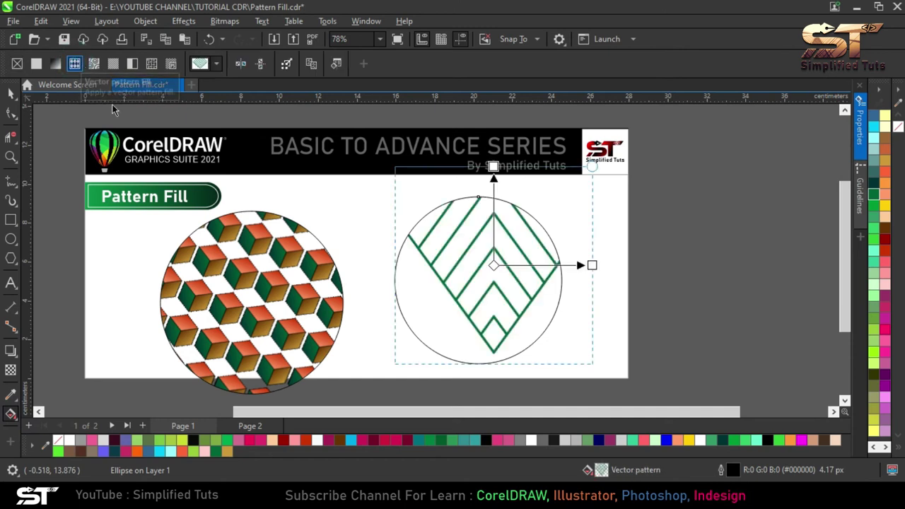
Step: Fill the new circle with the saved green diamond-line pattern, and shrink and rotate its tile
{"action": "left_click", "coordinate": [216, 64]}
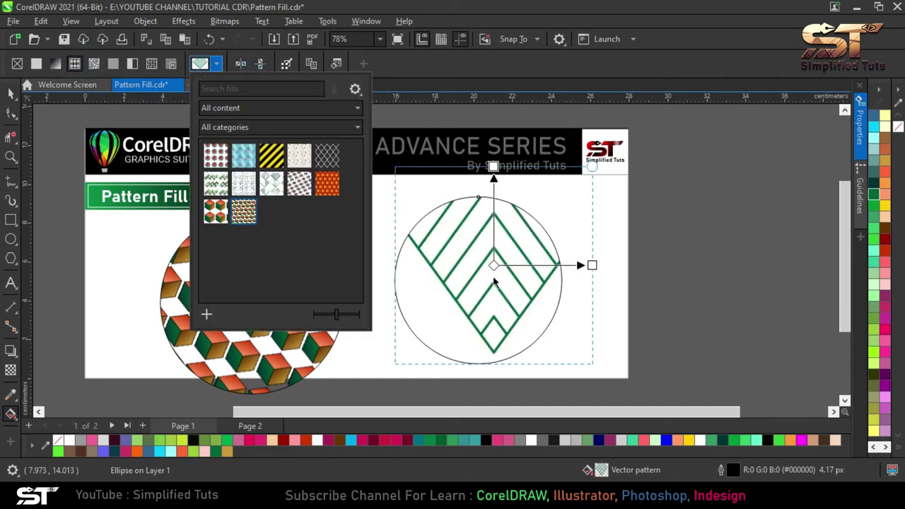
{"action": "left_click", "coordinate": [215, 184]}
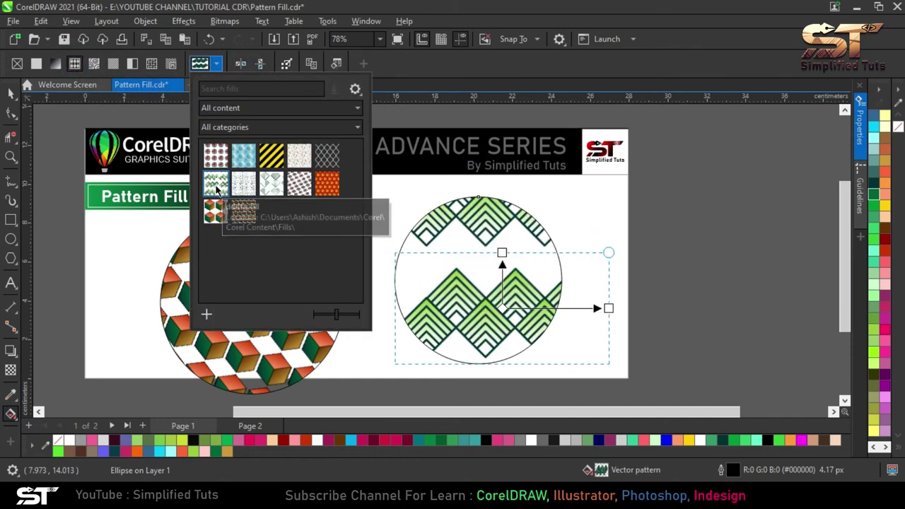
{"action": "left_click", "coordinate": [271, 184]}
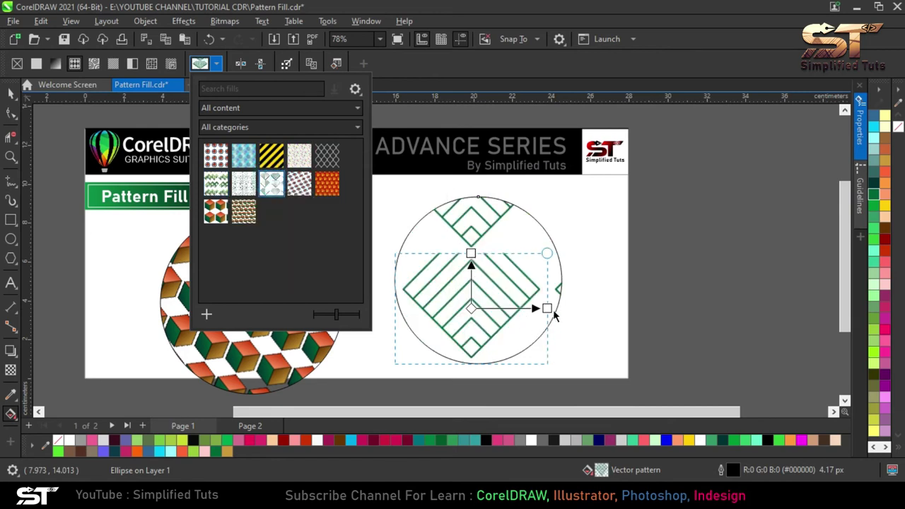
{"action": "left_click", "coordinate": [550, 313]}
{"action": "left_click_drag", "start_coordinate": [543, 254], "coordinate": [489, 302]}
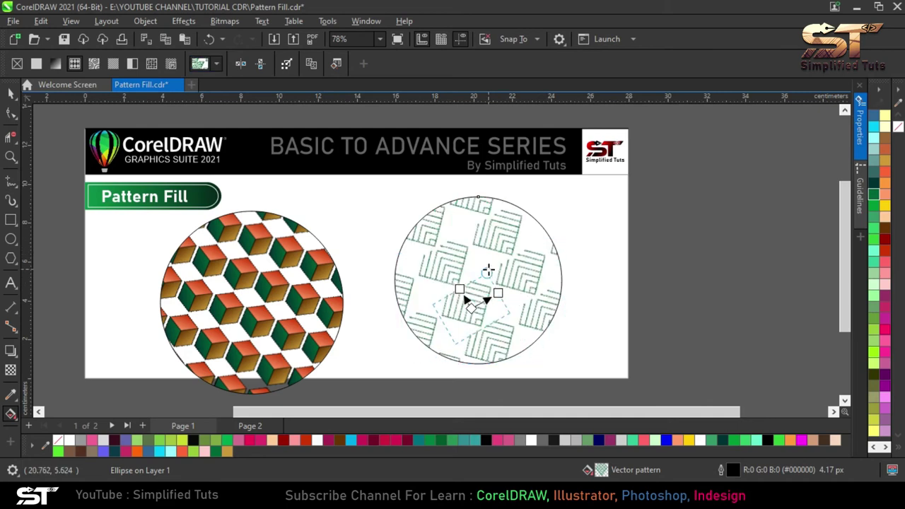
Step: Mirror the diamond-line pattern's tiles both horizontally and vertically in the new circle
{"action": "scroll", "coordinate": [487, 302], "scroll_direction": "up", "scroll_amount": 3}
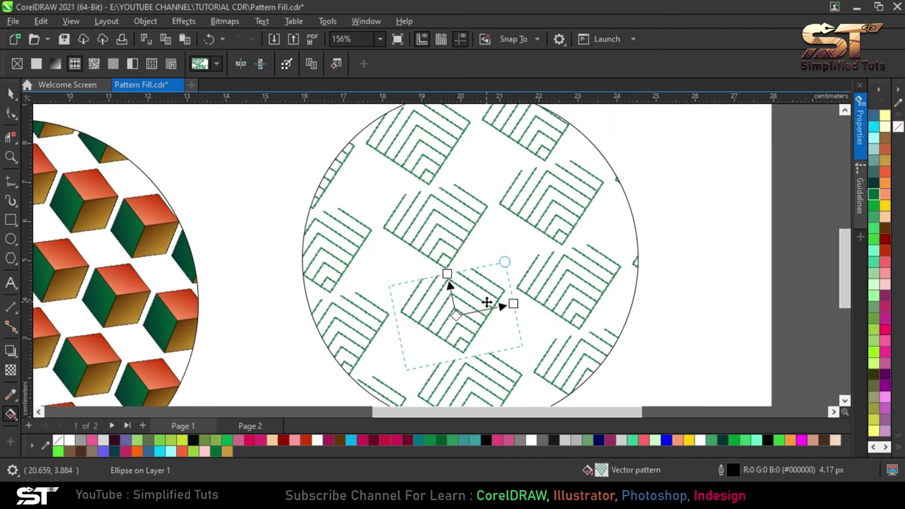
{"action": "left_click", "coordinate": [240, 63]}
{"action": "left_click", "coordinate": [260, 63]}
{"action": "scroll", "coordinate": [464, 195], "scroll_direction": "down", "scroll_amount": 3}
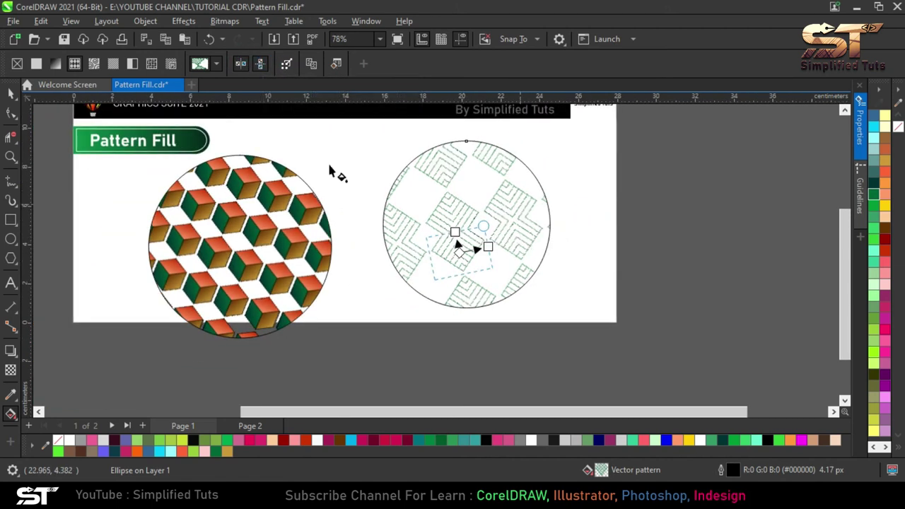
Step: Delete the green diamond-line circle and the cube-patterned circle from the page
{"action": "left_click", "coordinate": [7, 93]}
{"action": "left_click", "coordinate": [652, 237]}
{"action": "scroll", "coordinate": [483, 214], "scroll_direction": "up", "scroll_amount": 3}
{"action": "scroll", "coordinate": [499, 282], "scroll_direction": "down", "scroll_amount": 3}
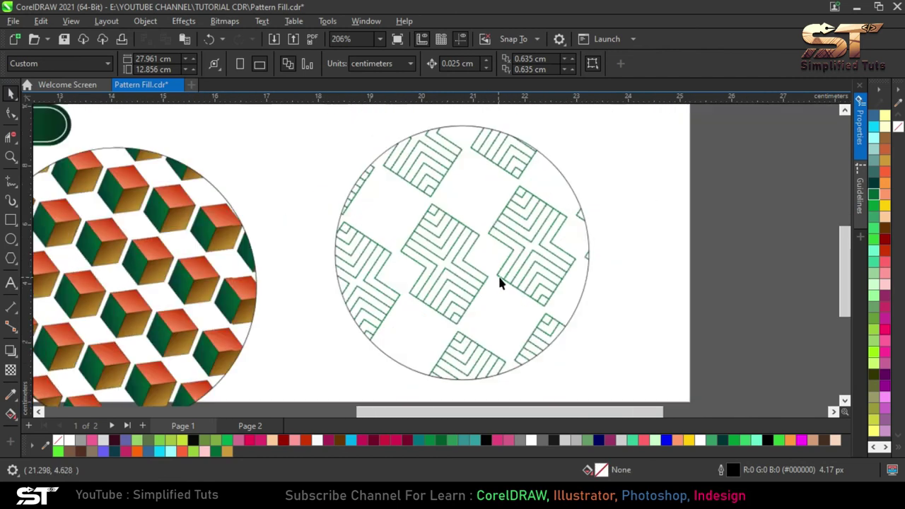
{"action": "left_click", "coordinate": [496, 258]}
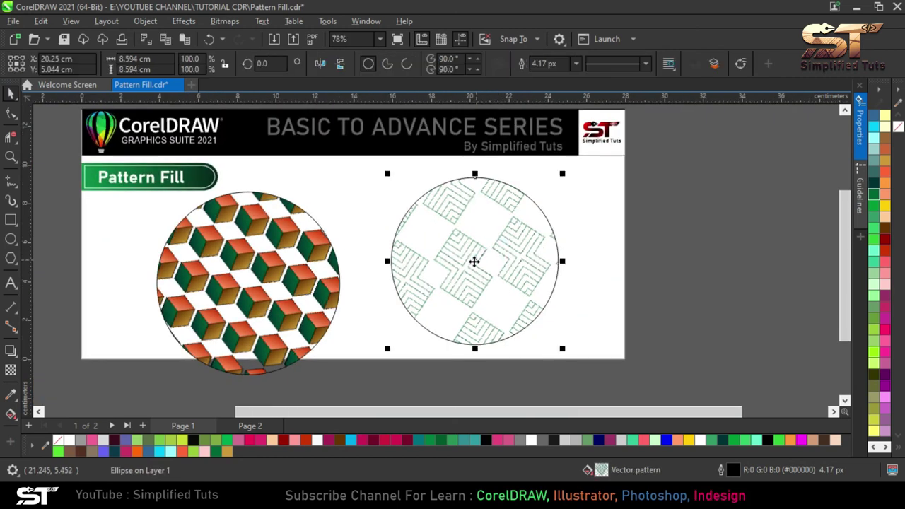
{"action": "key", "text": "Delete"}
{"action": "left_click", "coordinate": [330, 262]}
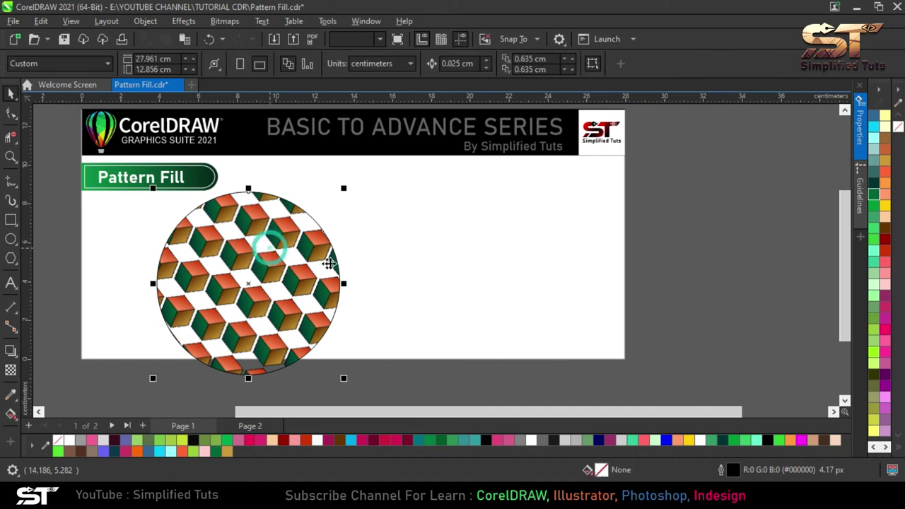
{"action": "key", "text": "Delete"}
{"action": "key", "text": "ctrl+a"}
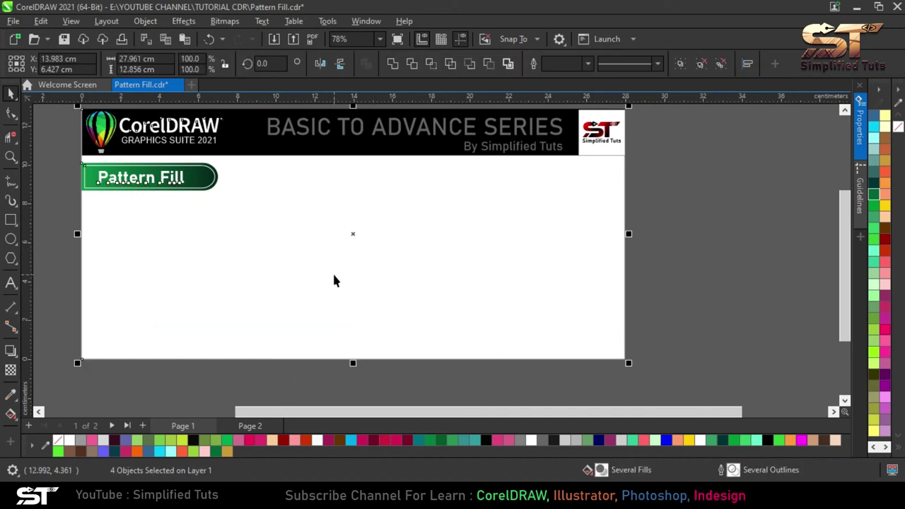
{"action": "key", "text": "shift+F2"}
{"action": "left_click", "coordinate": [104, 358]}
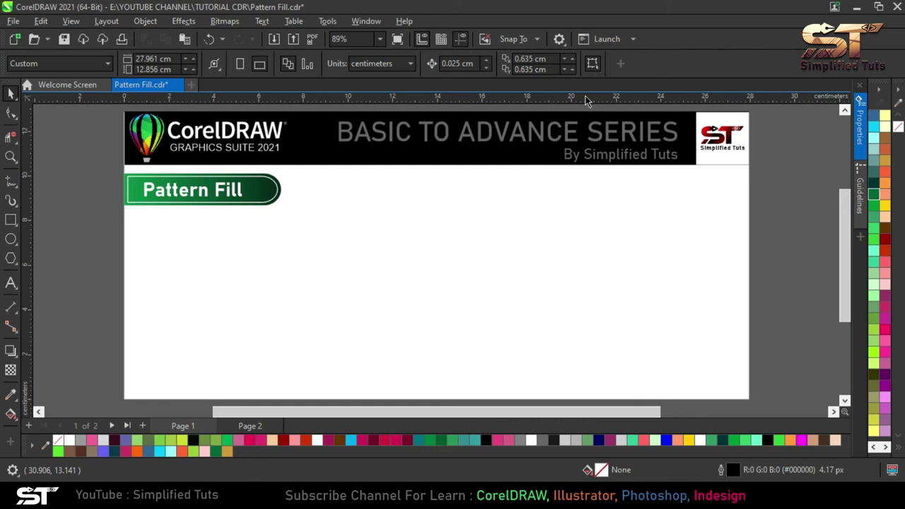
Step: Import the maxresdefault image from the Desktop folder, place it on the page and shift it slightly left
{"action": "key", "text": "ctrl+i"}
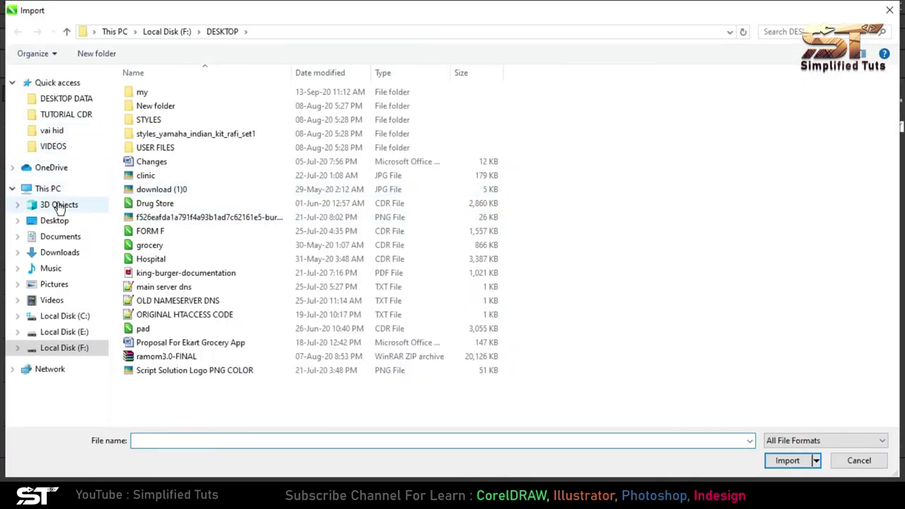
{"action": "left_click", "coordinate": [60, 204]}
{"action": "left_click", "coordinate": [56, 222]}
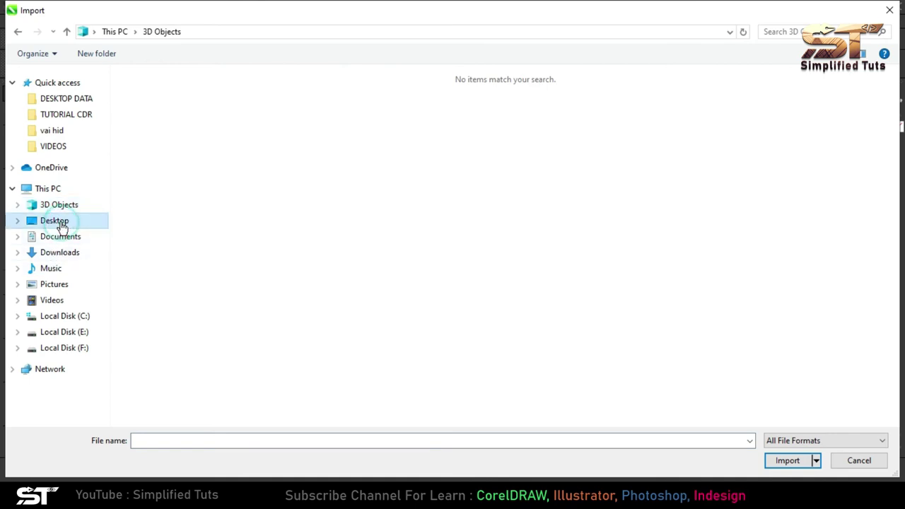
{"action": "double_click", "coordinate": [609, 95]}
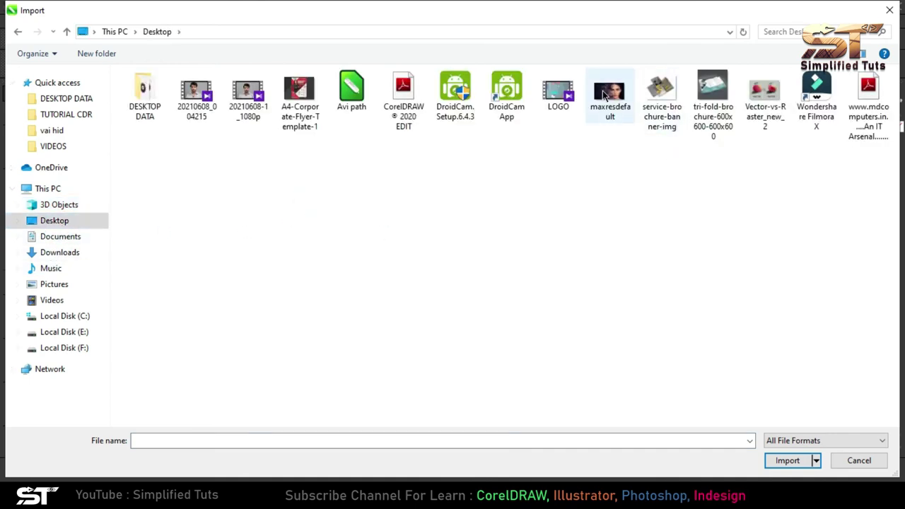
{"action": "left_click", "coordinate": [453, 223]}
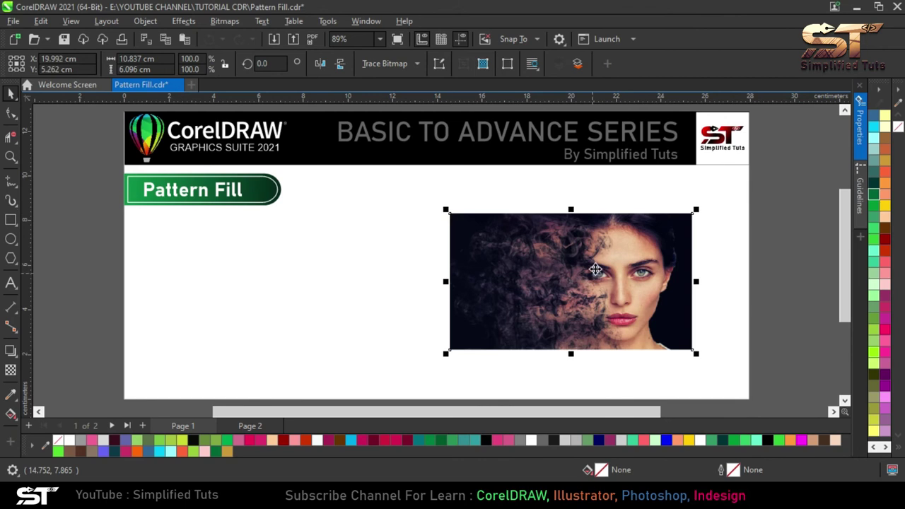
{"action": "left_click_drag", "start_coordinate": [593, 306], "coordinate": [554, 305]}
{"action": "scroll", "coordinate": [552, 308], "scroll_direction": "up", "scroll_amount": 1}
{"action": "scroll", "coordinate": [552, 311], "scroll_direction": "down", "scroll_amount": 1}
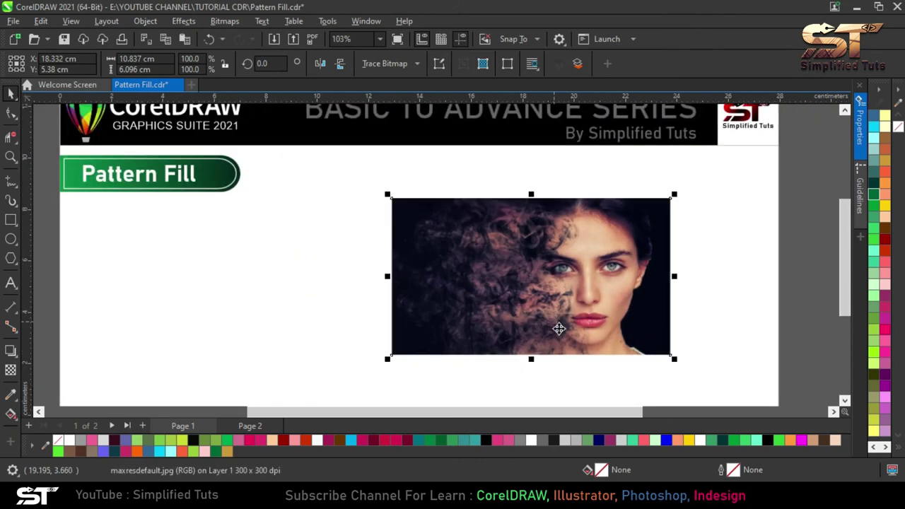
{"action": "scroll", "coordinate": [533, 330], "scroll_direction": "down", "scroll_amount": 1}
{"action": "scroll", "coordinate": [522, 342], "scroll_direction": "up", "scroll_amount": 1}
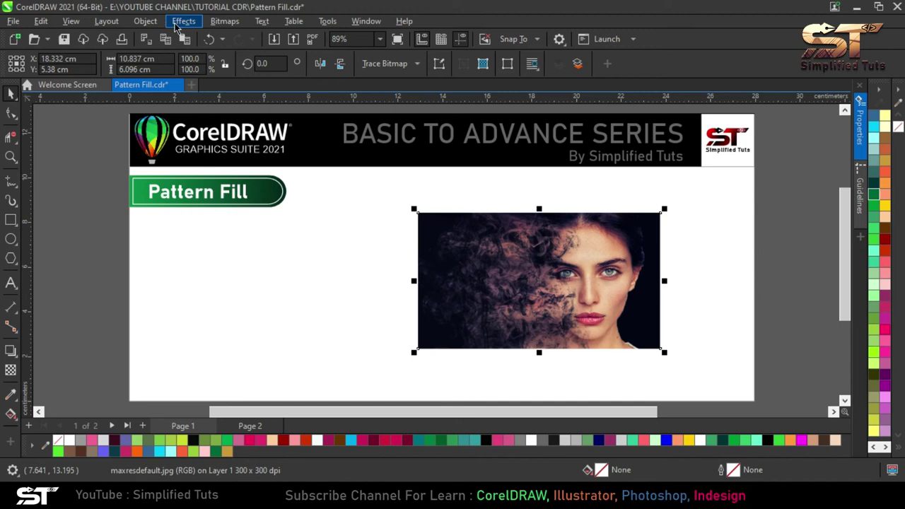
Step: Create a bitmap pattern from the face area of the photo at 300 dpi in RGB Color (24-bit)
{"action": "left_click", "coordinate": [146, 21]}
{"action": "mouse_move", "coordinate": [266, 14]}
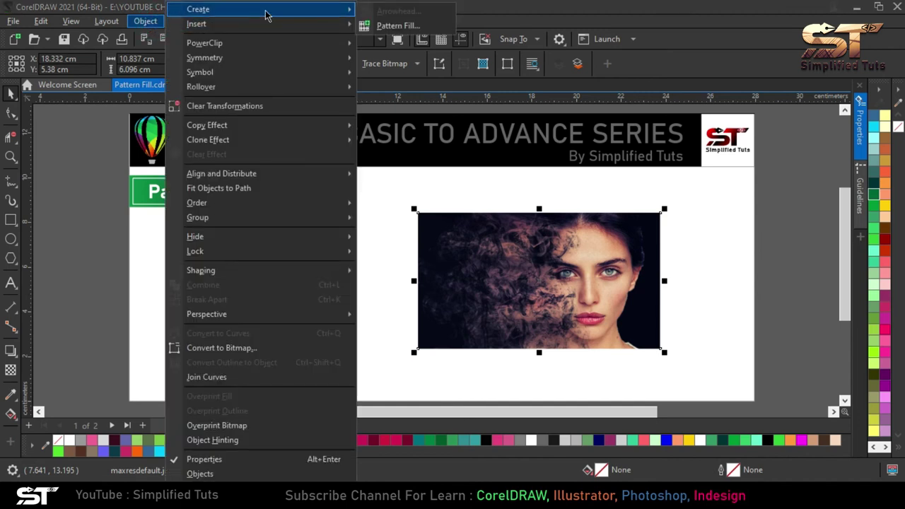
{"action": "left_click", "coordinate": [387, 27]}
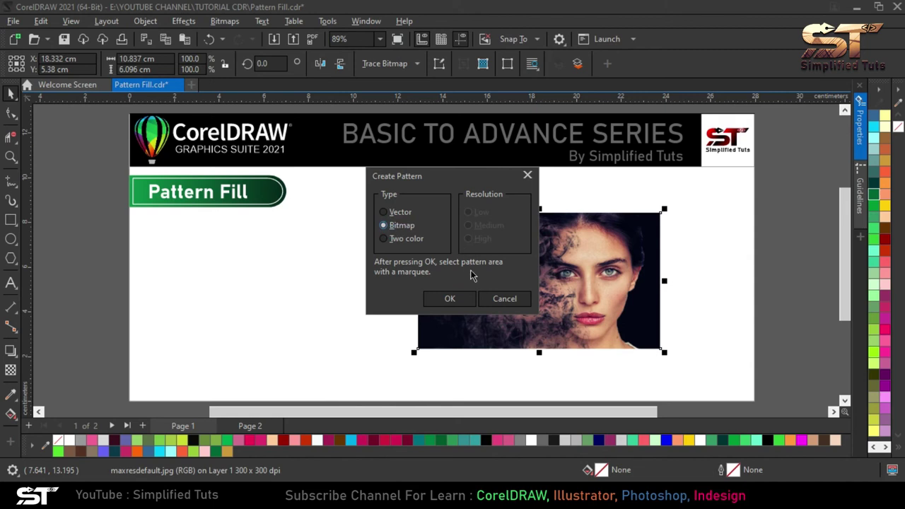
{"action": "left_click", "coordinate": [456, 299]}
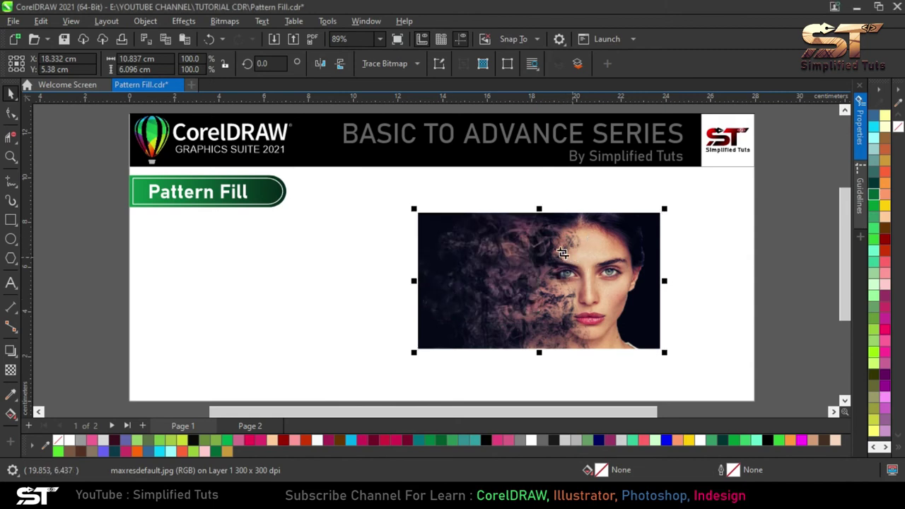
{"action": "left_click_drag", "start_coordinate": [549, 248], "coordinate": [630, 338]}
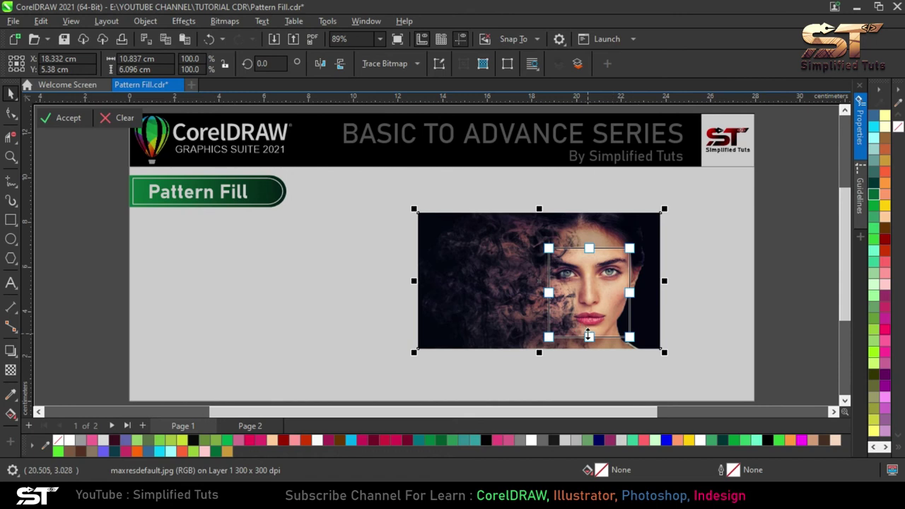
{"action": "left_click", "coordinate": [61, 118]}
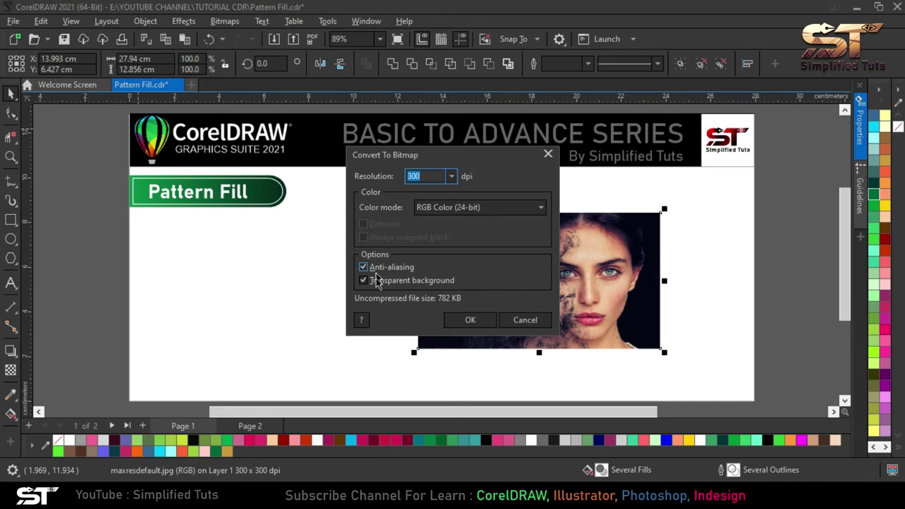
{"action": "left_click", "coordinate": [473, 320]}
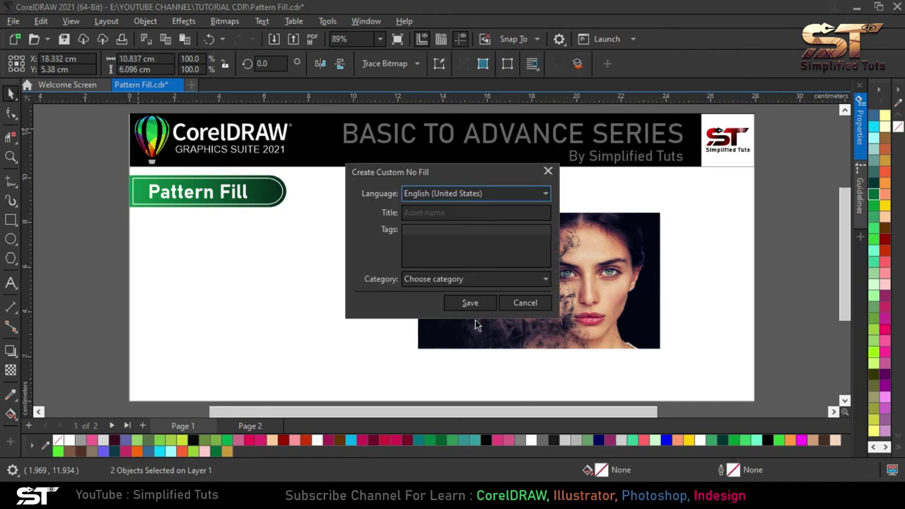
Step: Save the new bitmap pattern with the title BITMAP 1 and delete the source photo from the page
{"action": "left_click", "coordinate": [445, 213]}
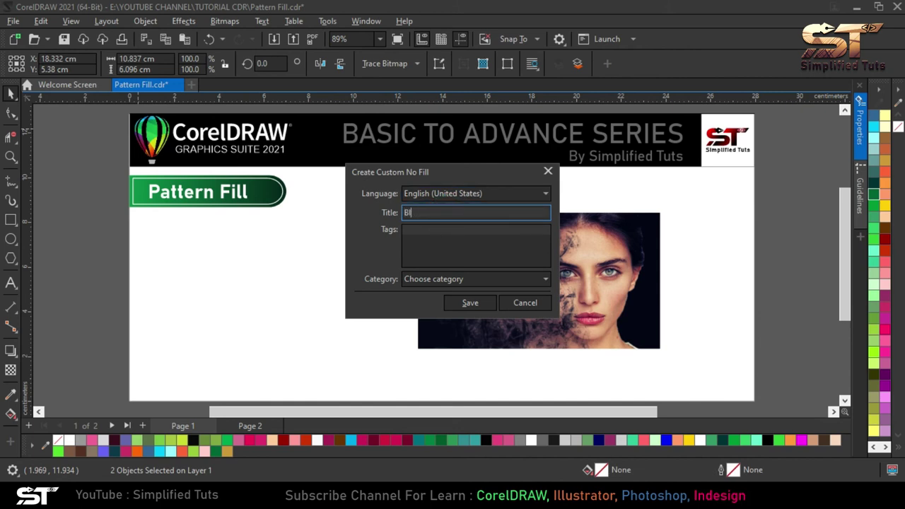
{"action": "type", "text": "BITMAP 1"}
{"action": "left_click", "coordinate": [486, 307]}
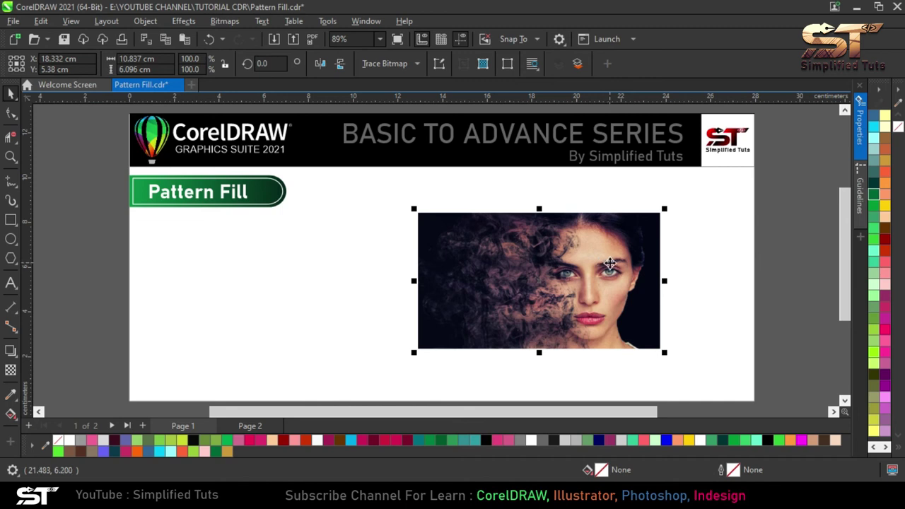
{"action": "key", "text": "Delete"}
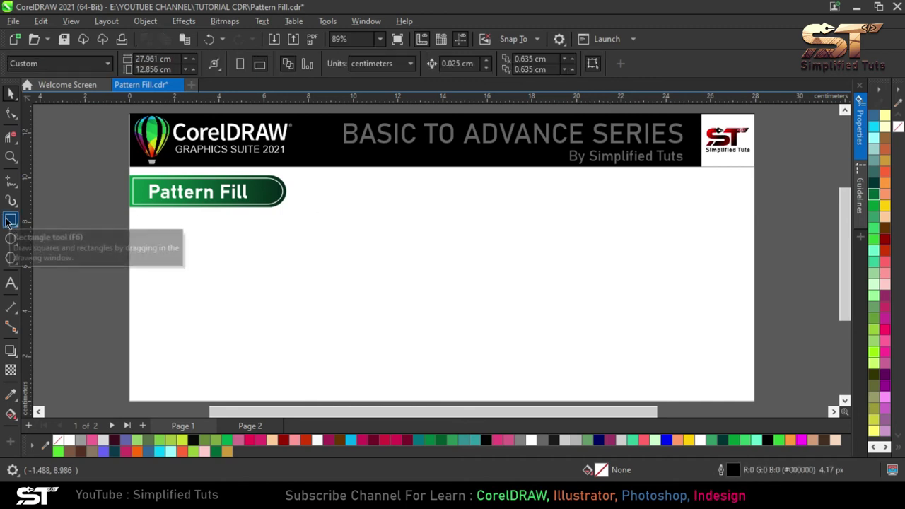
Step: Draw a square about 8.69 cm wide and reposition it just below the header banner
{"action": "left_click", "coordinate": [10, 220]}
{"action": "left_click_drag", "start_coordinate": [428, 204], "coordinate": [632, 366]}
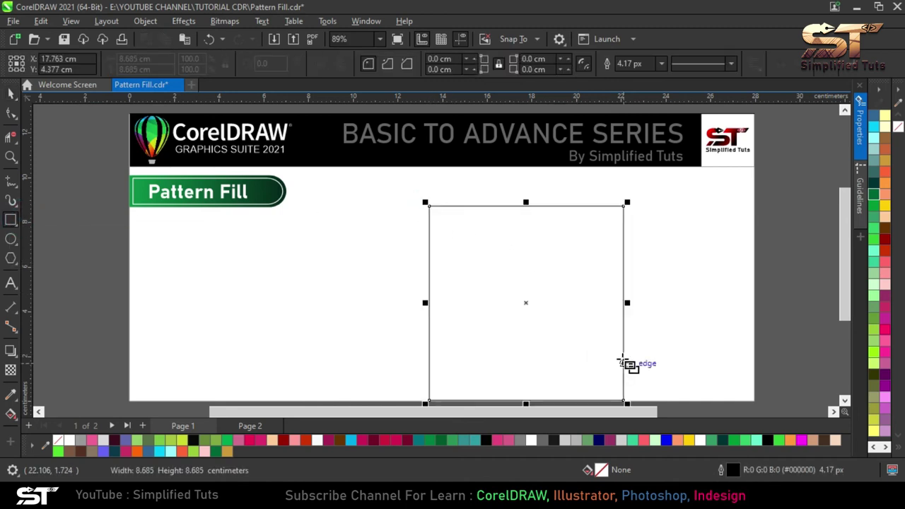
{"action": "left_click", "coordinate": [9, 95]}
{"action": "left_click_drag", "start_coordinate": [495, 263], "coordinate": [457, 239]}
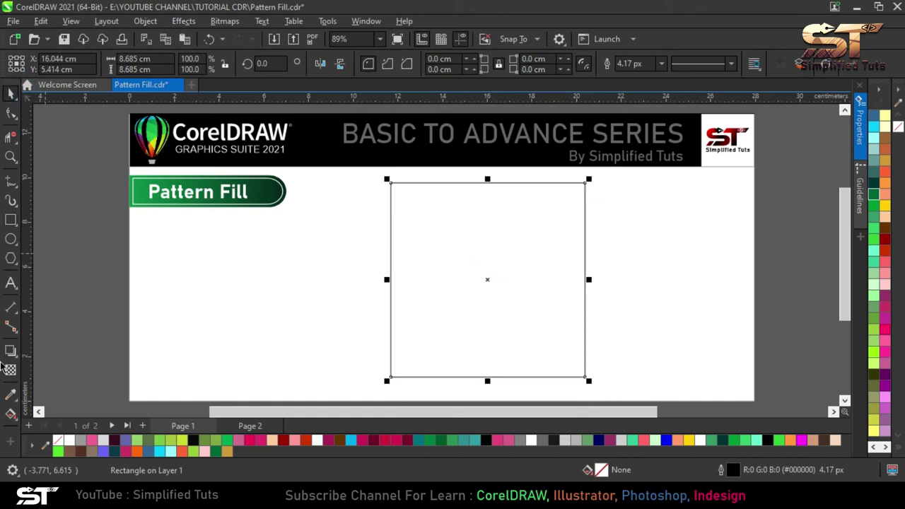
Step: Fill the square with the saved face bitmap pattern, and shrink and rotate its tile
{"action": "left_click", "coordinate": [9, 415]}
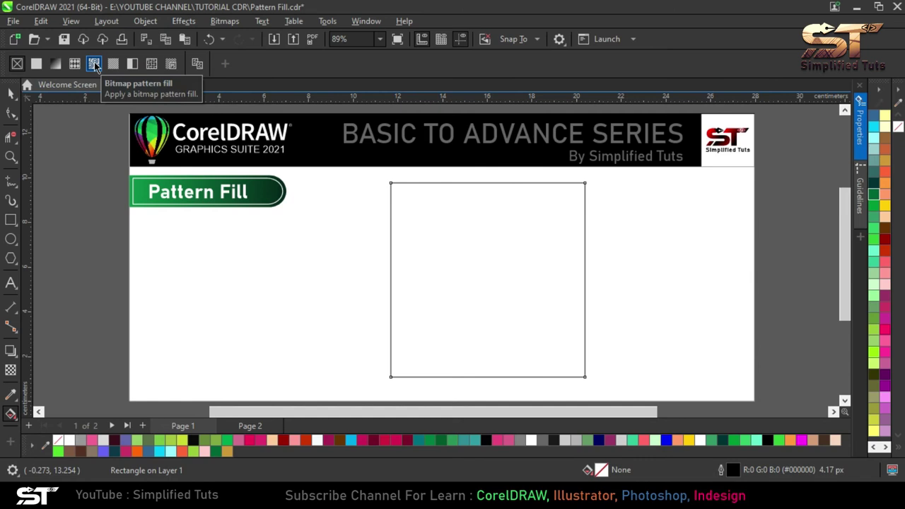
{"action": "left_click", "coordinate": [94, 64]}
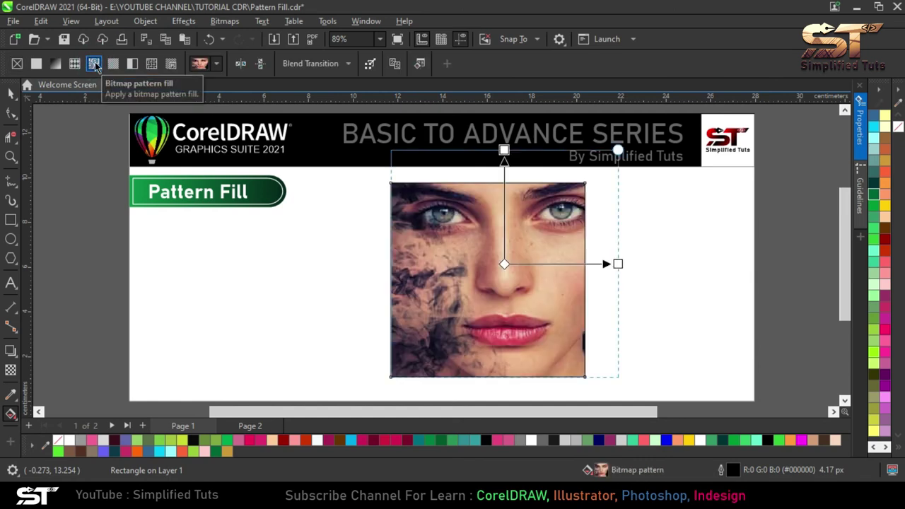
{"action": "left_click", "coordinate": [218, 64]}
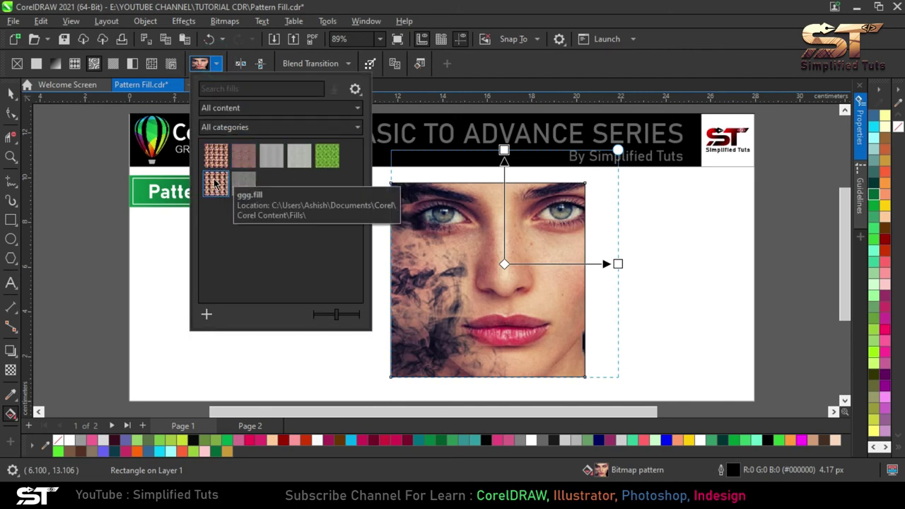
{"action": "left_click", "coordinate": [215, 155]}
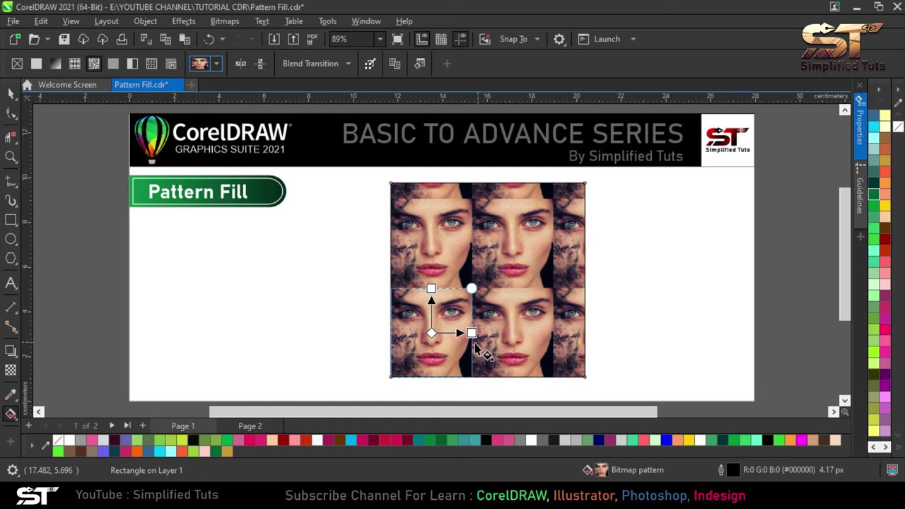
{"action": "scroll", "coordinate": [476, 347], "scroll_direction": "up", "scroll_amount": 2}
{"action": "left_click_drag", "start_coordinate": [471, 231], "coordinate": [398, 264]}
{"action": "scroll", "coordinate": [410, 283], "scroll_direction": "down", "scroll_amount": 2}
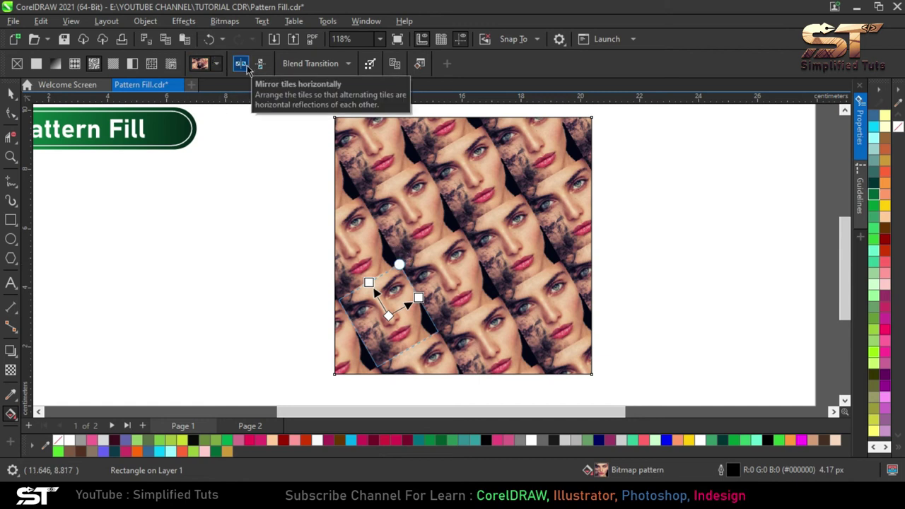
Step: Try mirroring the face pattern's tiles horizontally and vertically, and turn both mirror options off again
{"action": "left_click", "coordinate": [241, 67]}
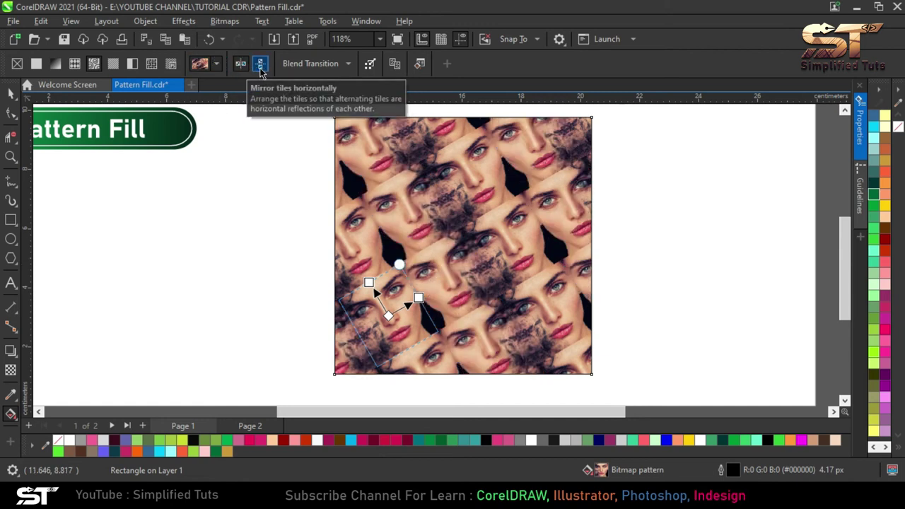
{"action": "left_click", "coordinate": [261, 65]}
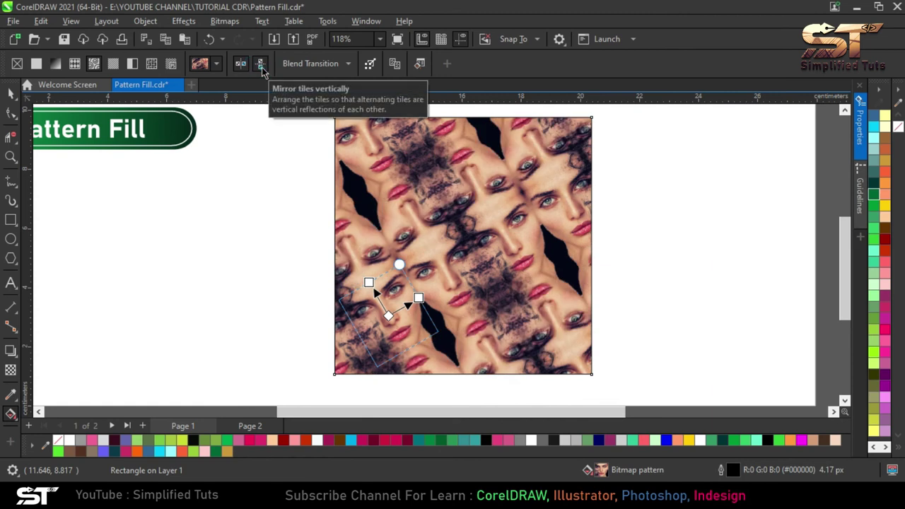
{"action": "scroll", "coordinate": [436, 209], "scroll_direction": "up", "scroll_amount": 2}
{"action": "left_click", "coordinate": [261, 63]}
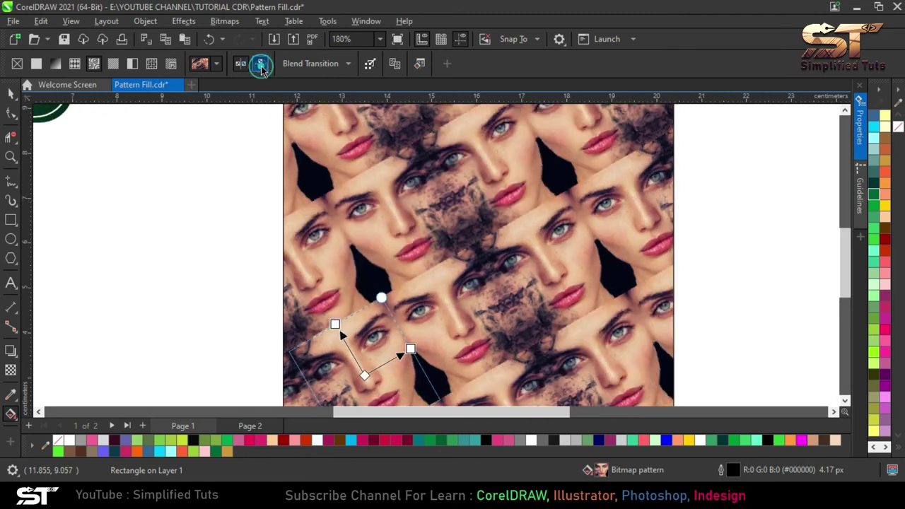
{"action": "left_click", "coordinate": [241, 65]}
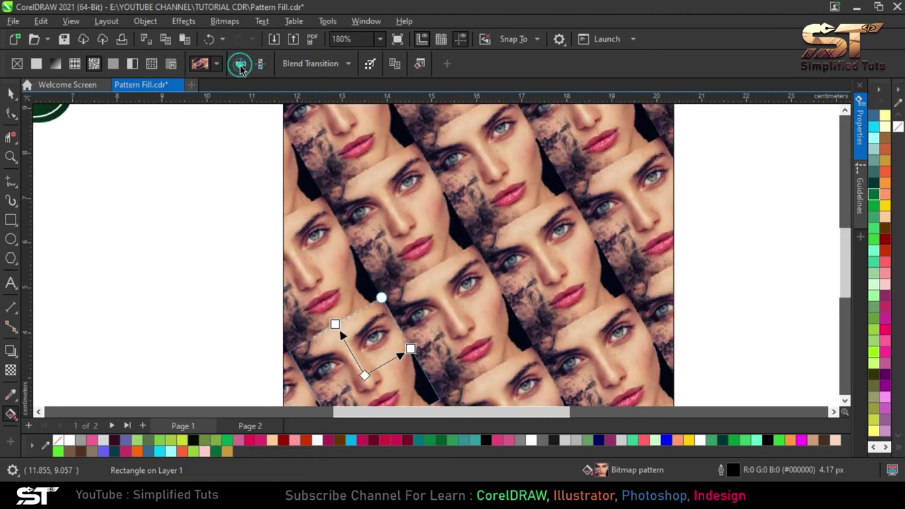
Step: Set the face pattern to transform with its object and scale the square down to about 8.08 cm
{"action": "left_click", "coordinate": [370, 64]}
{"action": "scroll", "coordinate": [469, 284], "scroll_direction": "down", "scroll_amount": 3}
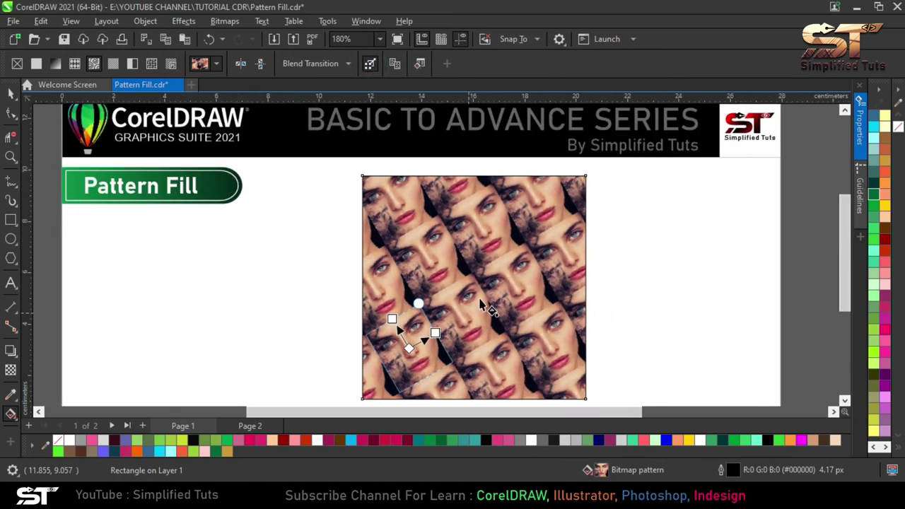
{"action": "left_click", "coordinate": [10, 92]}
{"action": "left_click_drag", "start_coordinate": [591, 172], "coordinate": [582, 190]}
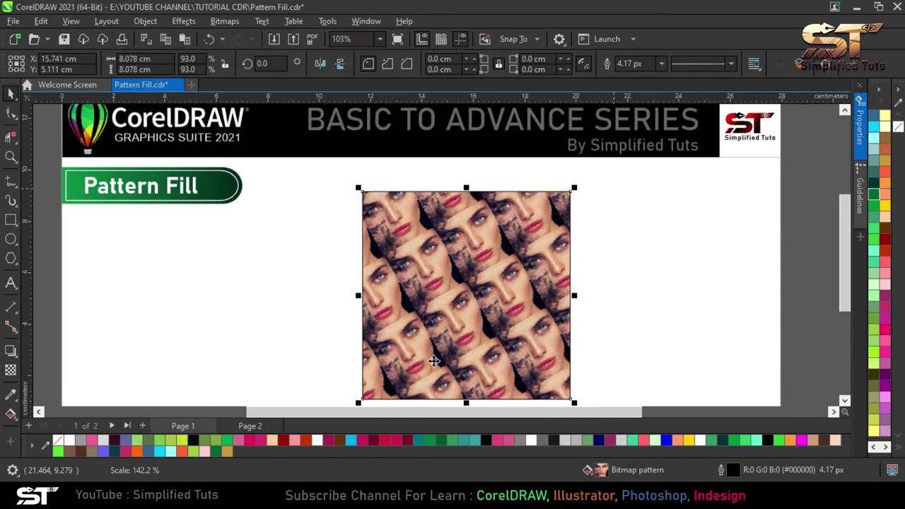
Step: Apply the radial blend type to the face pattern's tiles and inspect the tile edges up close
{"action": "left_click", "coordinate": [13, 412]}
{"action": "left_click", "coordinate": [370, 64]}
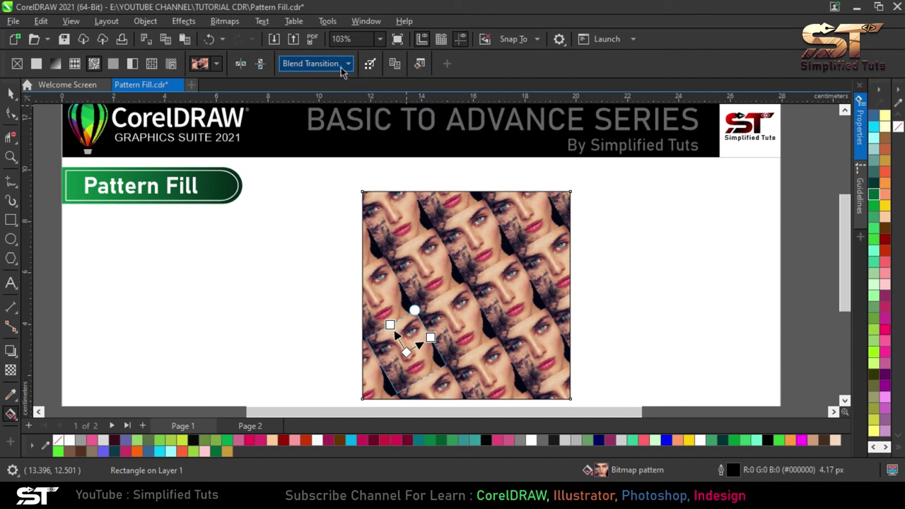
{"action": "left_click", "coordinate": [346, 68]}
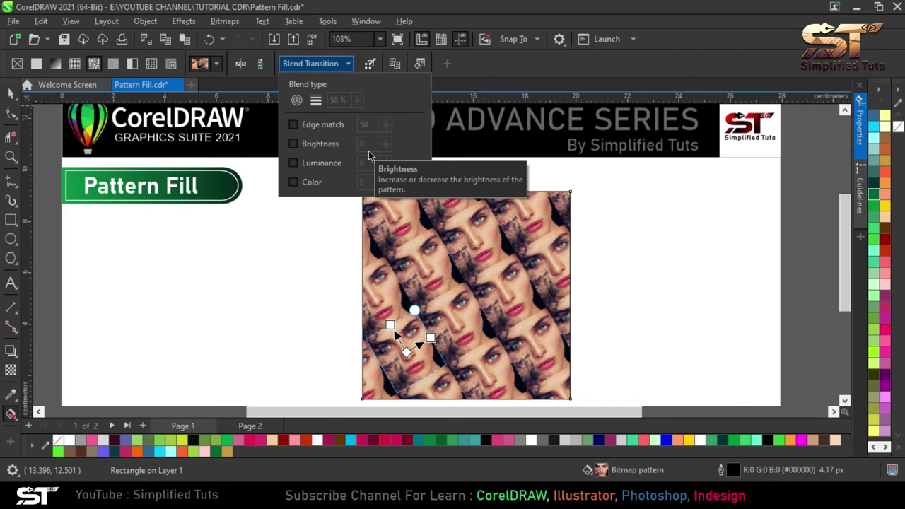
{"action": "left_click", "coordinate": [297, 101]}
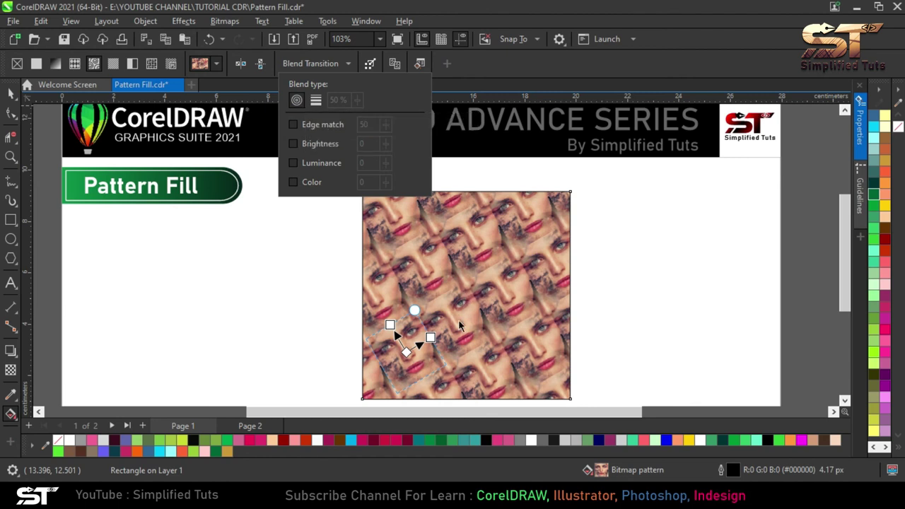
{"action": "scroll", "coordinate": [455, 315], "scroll_direction": "up", "scroll_amount": 5}
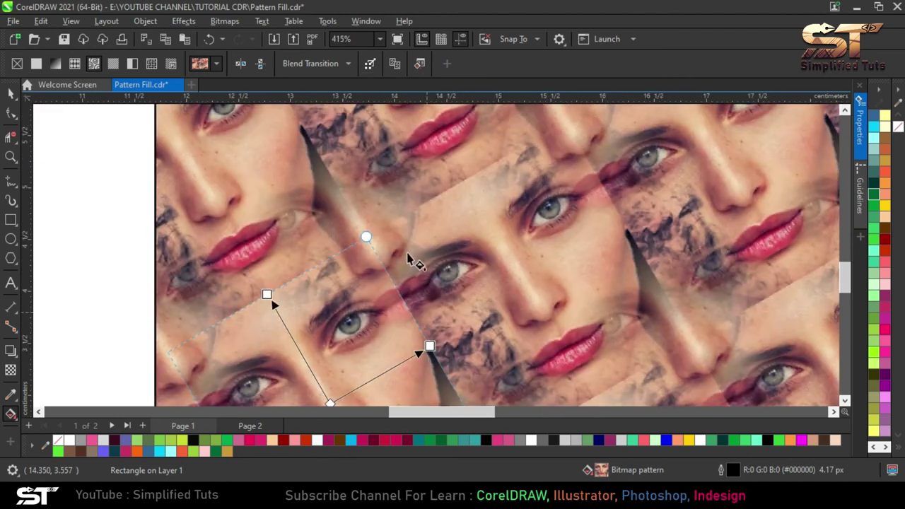
{"action": "scroll", "coordinate": [357, 297], "scroll_direction": "down", "scroll_amount": 2}
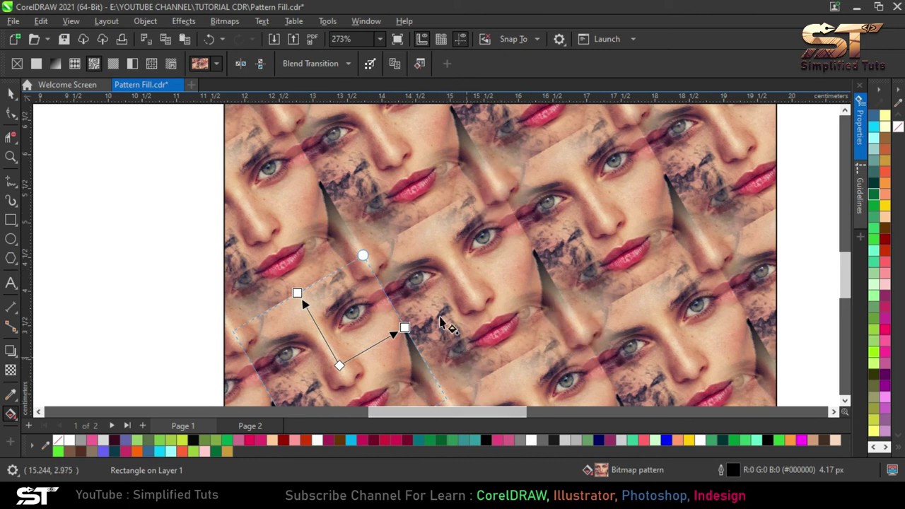
{"action": "scroll", "coordinate": [435, 314], "scroll_direction": "down", "scroll_amount": 1}
{"action": "scroll", "coordinate": [447, 384], "scroll_direction": "up", "scroll_amount": 1}
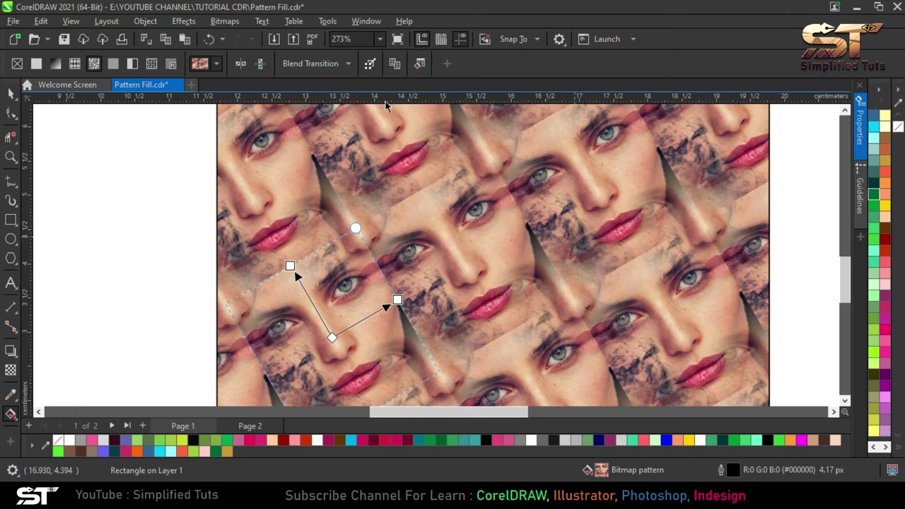
Step: Switch the face pattern to a linear blend, try amounts of 25% and 0%, and settle on 8%
{"action": "left_click", "coordinate": [337, 69]}
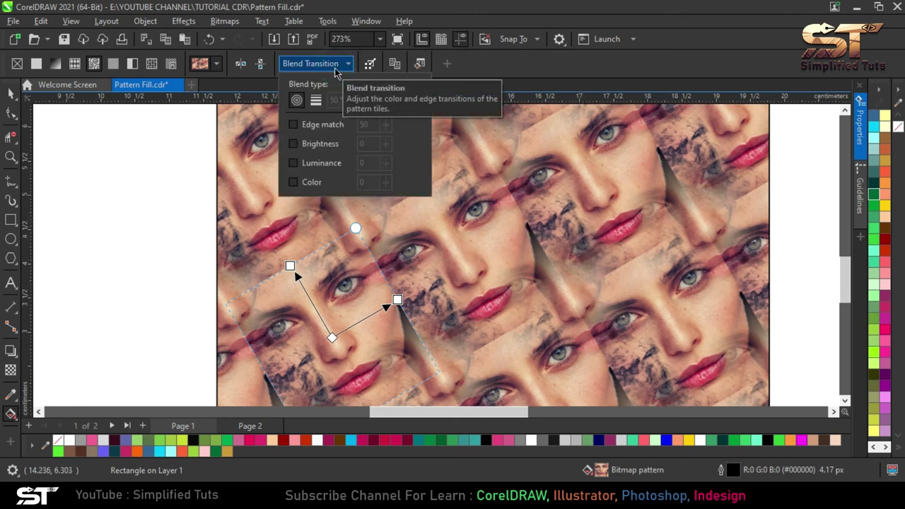
{"action": "left_click", "coordinate": [315, 101]}
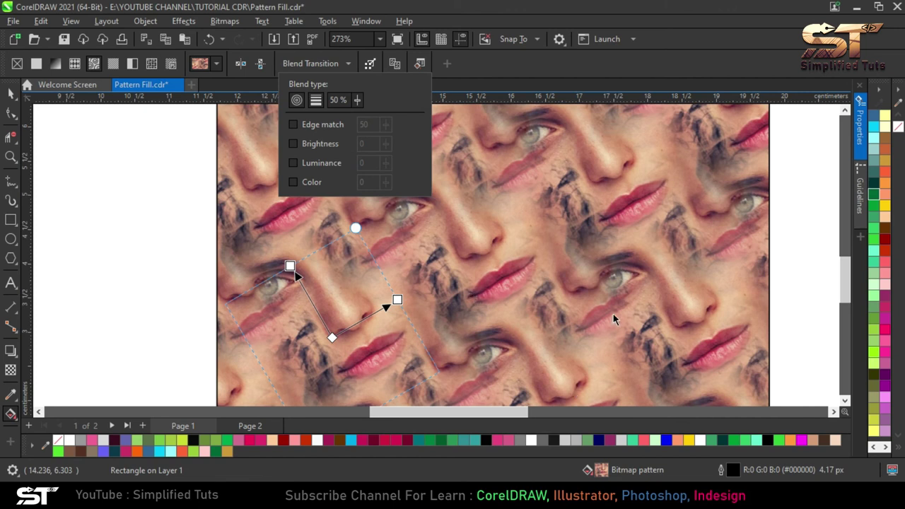
{"action": "left_click", "coordinate": [358, 99]}
{"action": "left_click_drag", "start_coordinate": [357, 119], "coordinate": [327, 123]}
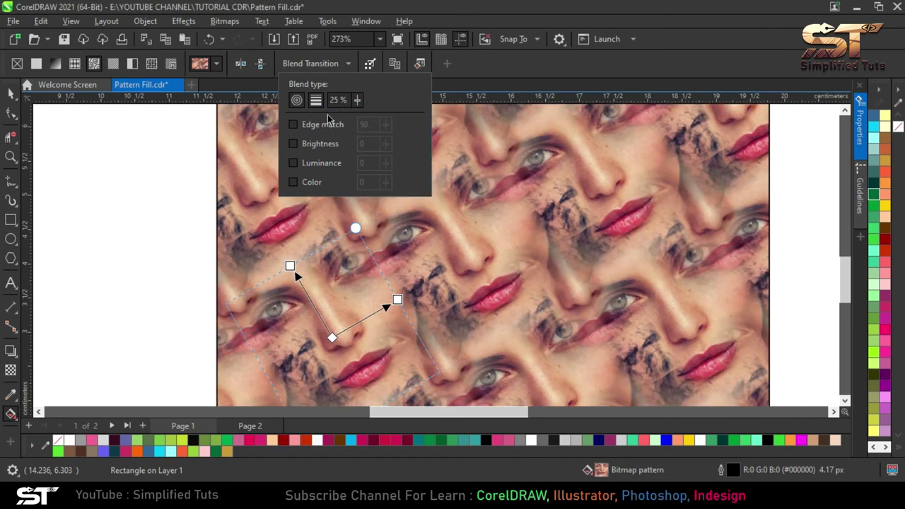
{"action": "scroll", "coordinate": [359, 106], "scroll_direction": "up", "scroll_amount": 2}
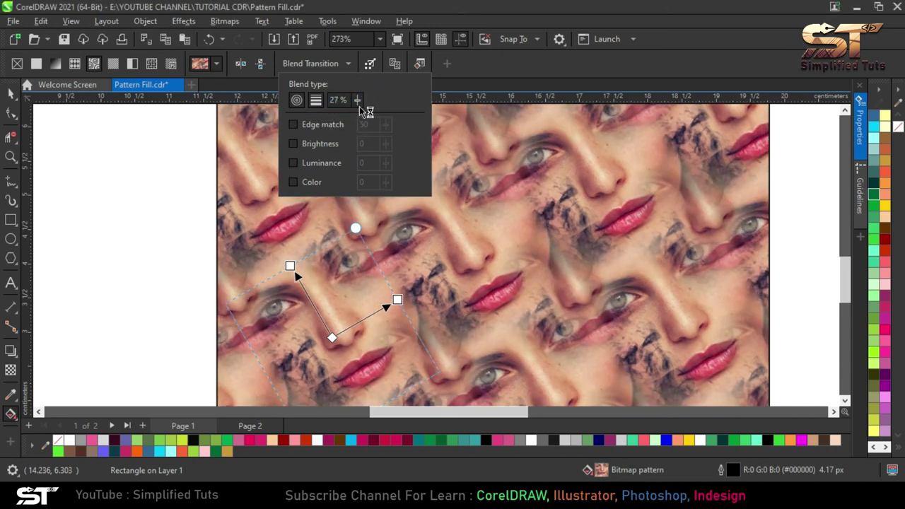
{"action": "left_click_drag", "start_coordinate": [358, 114], "coordinate": [326, 118]}
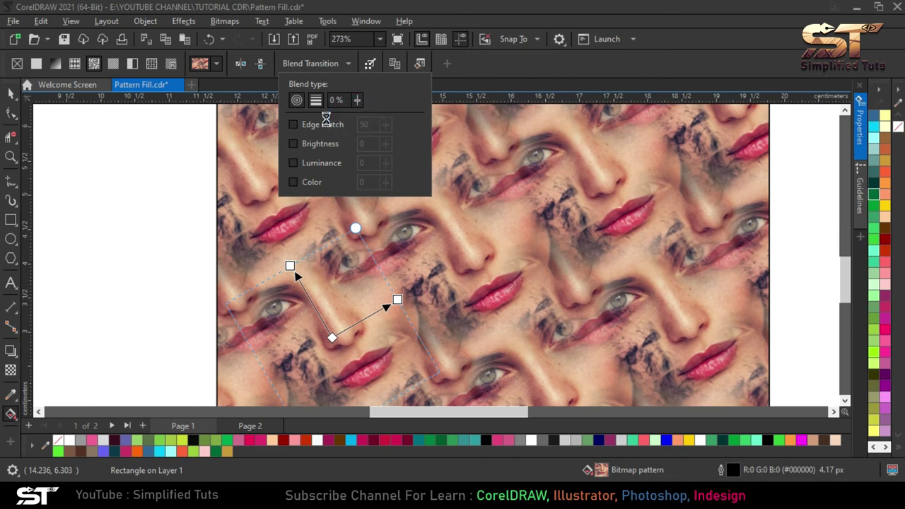
{"action": "left_click", "coordinate": [358, 101]}
{"action": "left_click_drag", "start_coordinate": [356, 117], "coordinate": [365, 117]}
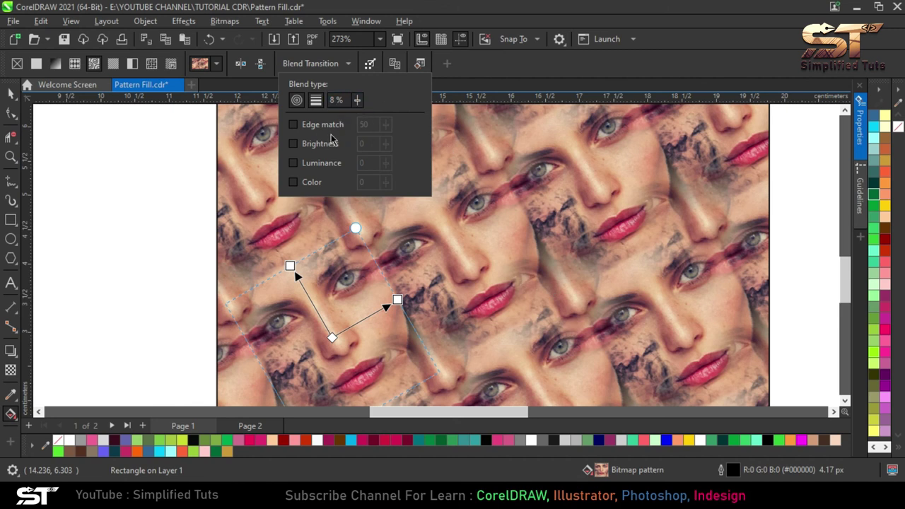
Step: Turn on edge match for the face pattern, set it to 83, and examine the seams between tiles
{"action": "left_click", "coordinate": [293, 125]}
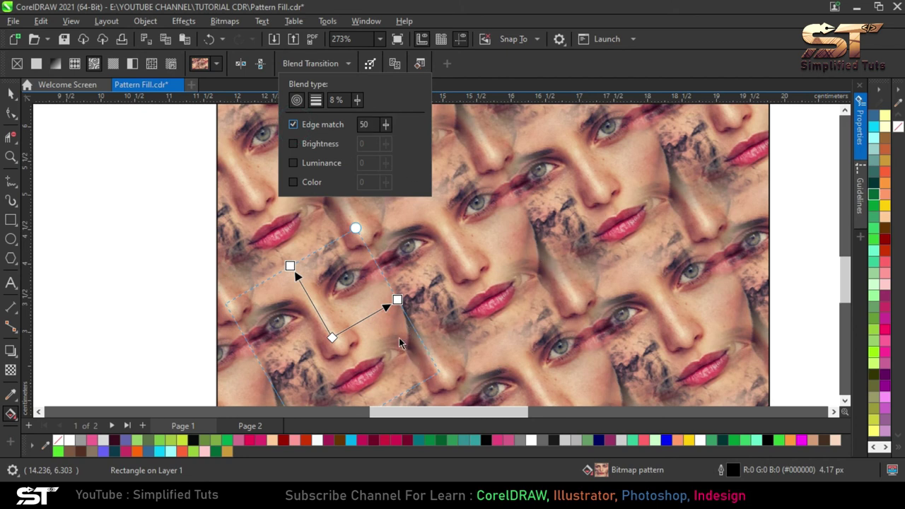
{"action": "left_click", "coordinate": [386, 126]}
{"action": "left_click", "coordinate": [398, 144]}
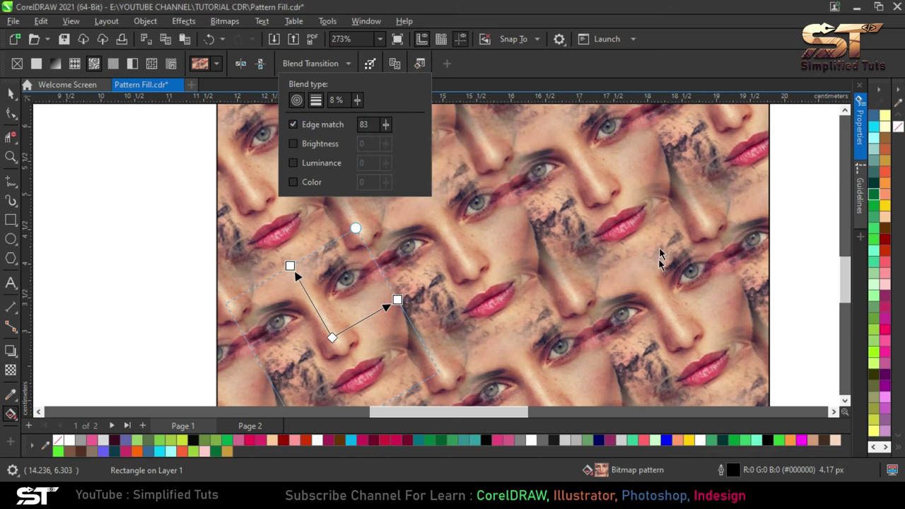
{"action": "scroll", "coordinate": [303, 270], "scroll_direction": "up", "scroll_amount": 4}
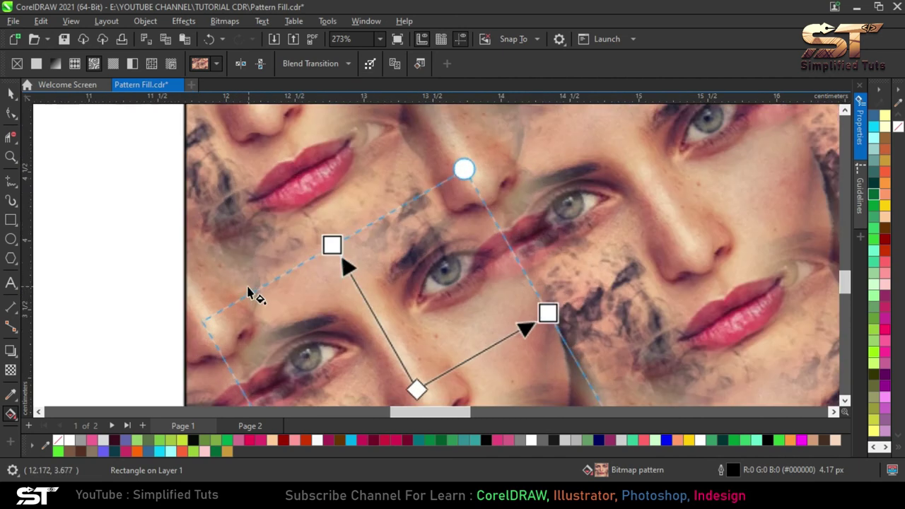
{"action": "scroll", "coordinate": [398, 178], "scroll_direction": "down", "scroll_amount": 2}
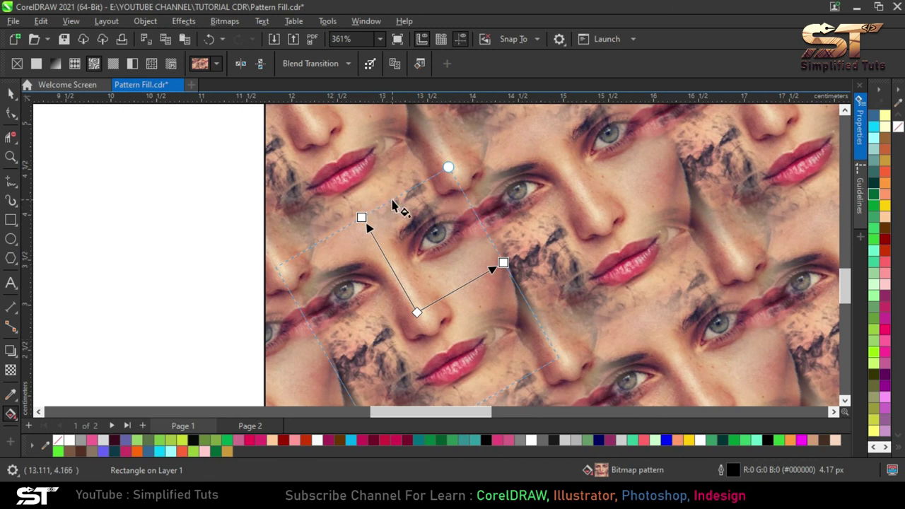
{"action": "scroll", "coordinate": [396, 205], "scroll_direction": "up", "scroll_amount": 4}
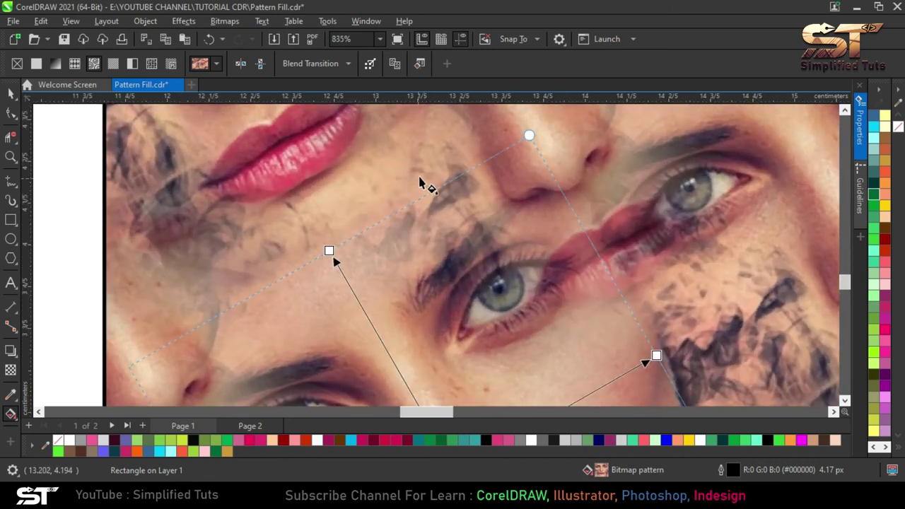
{"action": "scroll", "coordinate": [396, 306], "scroll_direction": "down", "scroll_amount": 2}
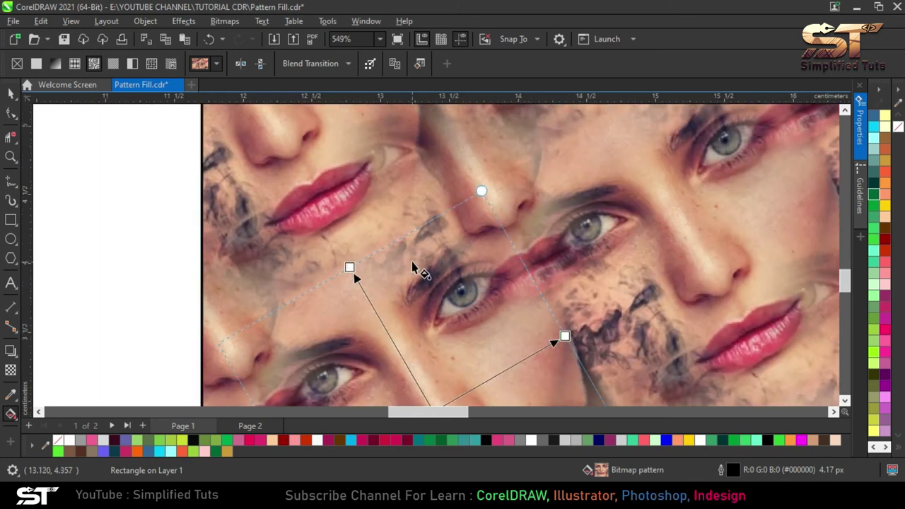
{"action": "scroll", "coordinate": [345, 122], "scroll_direction": "down", "scroll_amount": 2}
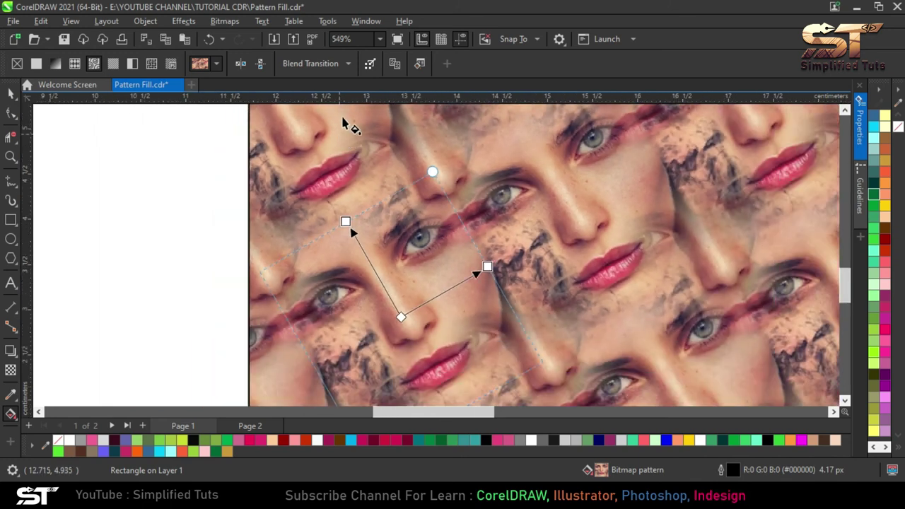
Step: Enable the pattern's brightness adjustment, try -53, and reset it to 0
{"action": "left_click", "coordinate": [333, 63]}
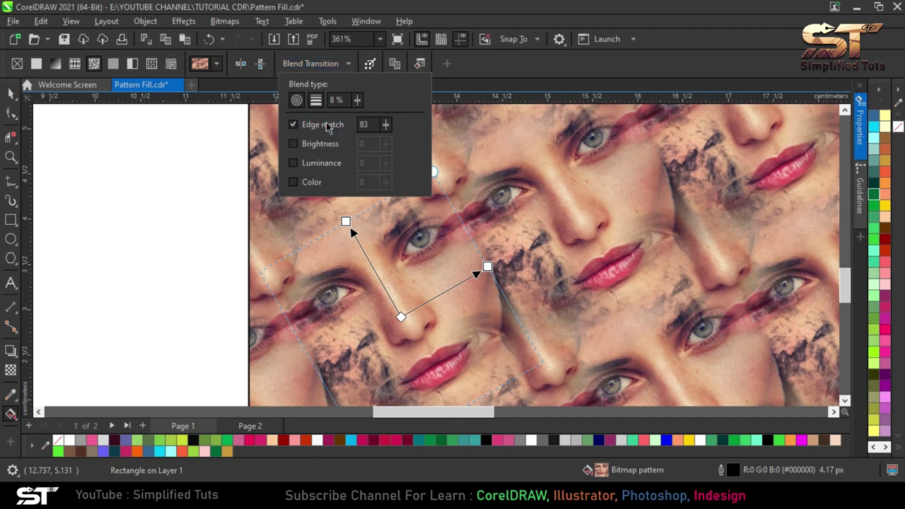
{"action": "left_click", "coordinate": [293, 143]}
{"action": "left_click", "coordinate": [385, 145]}
{"action": "left_click_drag", "start_coordinate": [388, 160], "coordinate": [353, 164]}
{"action": "left_click", "coordinate": [386, 144]}
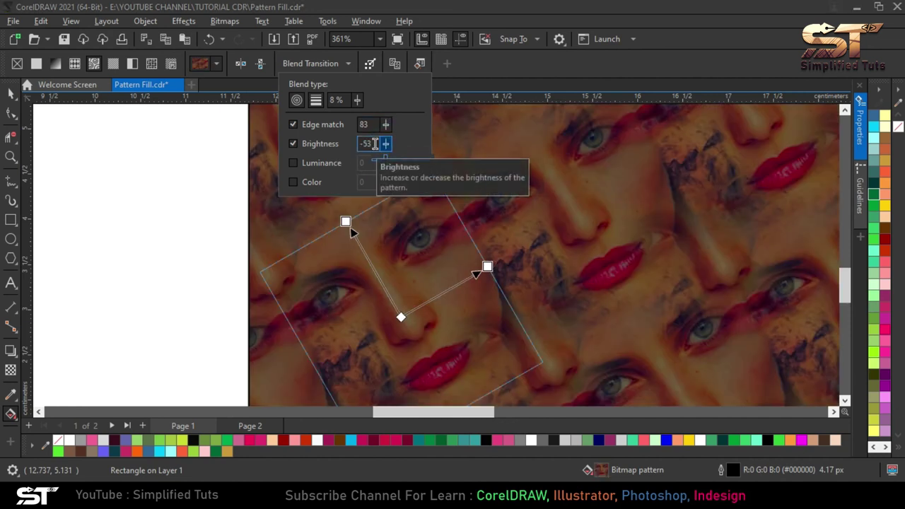
{"action": "double_click", "coordinate": [375, 143]}
{"action": "type", "text": "0"}
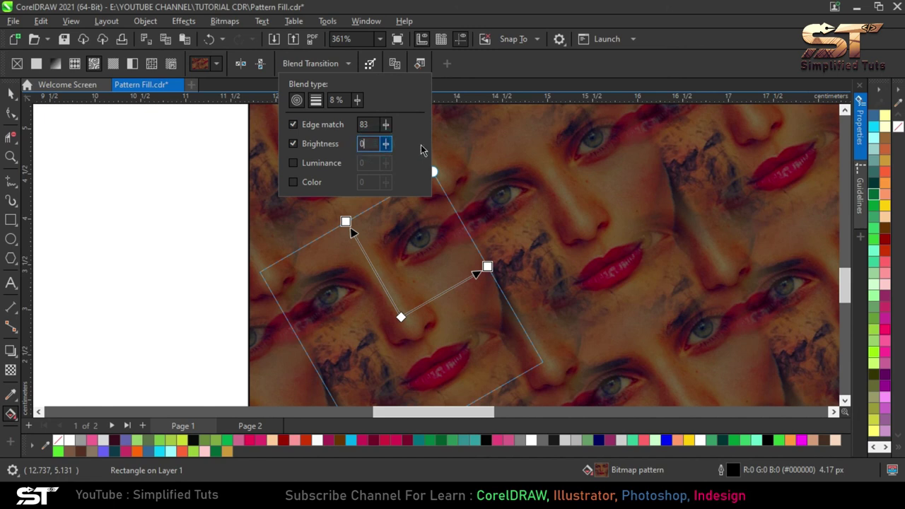
Step: Enable the pattern's luminance adjustment and set it to 56
{"action": "left_click", "coordinate": [298, 162]}
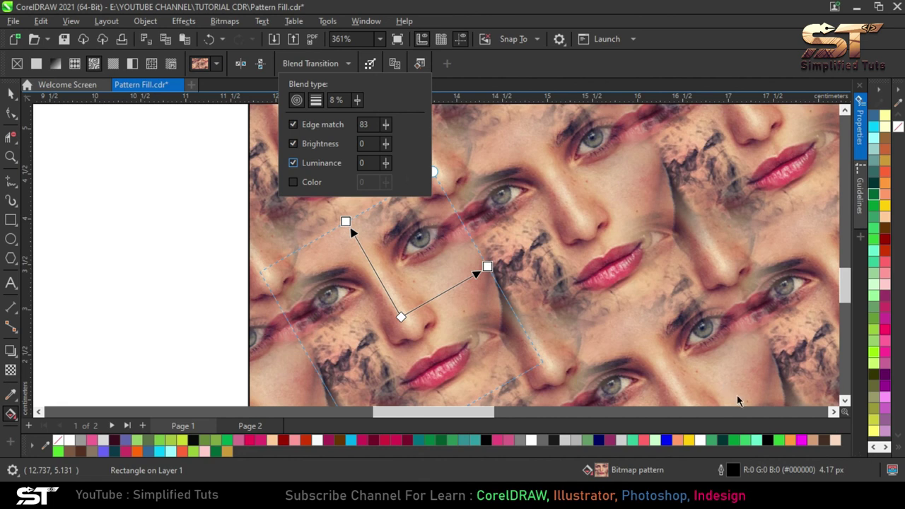
{"action": "left_click", "coordinate": [386, 167]}
{"action": "left_click", "coordinate": [386, 167]}
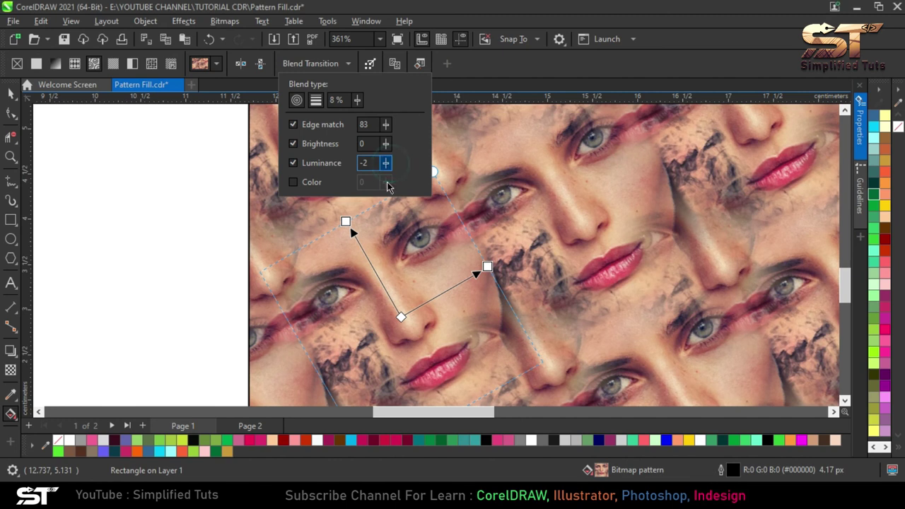
{"action": "left_click", "coordinate": [386, 162]}
{"action": "left_click_drag", "start_coordinate": [386, 182], "coordinate": [404, 182]}
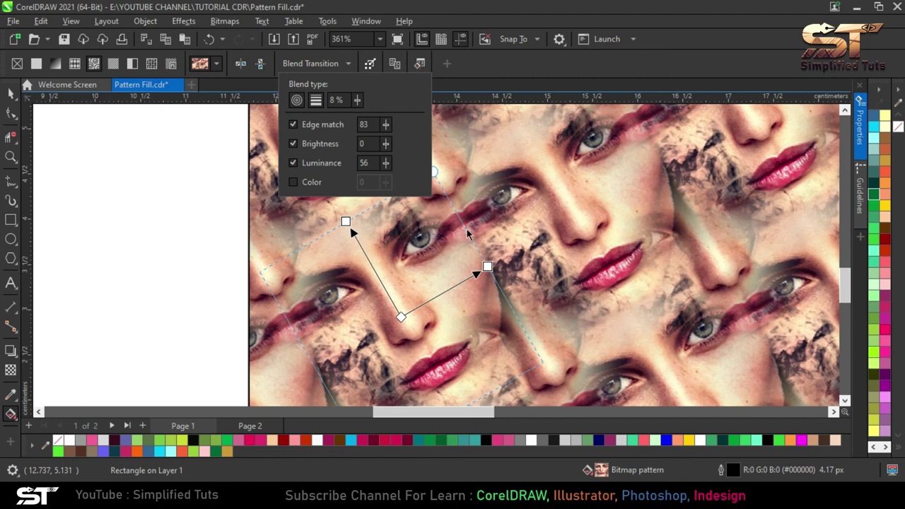
Step: Enable the pattern's color adjustment and set it to 64
{"action": "left_click", "coordinate": [292, 182]}
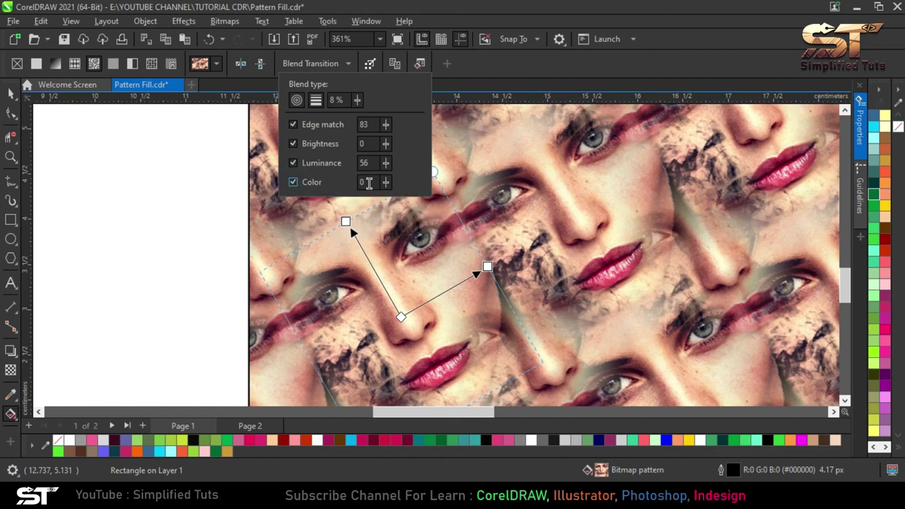
{"action": "left_click", "coordinate": [386, 182]}
{"action": "left_click", "coordinate": [388, 199]}
{"action": "left_click_drag", "start_coordinate": [405, 203], "coordinate": [410, 202]}
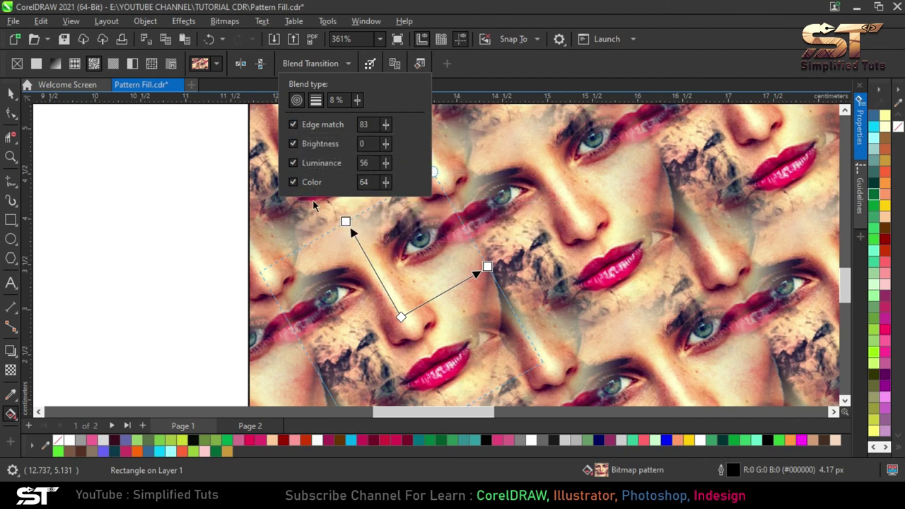
Step: Turn off the edge match, brightness and luminance adjustments of the face pattern
{"action": "left_click", "coordinate": [293, 124]}
{"action": "left_click", "coordinate": [293, 144]}
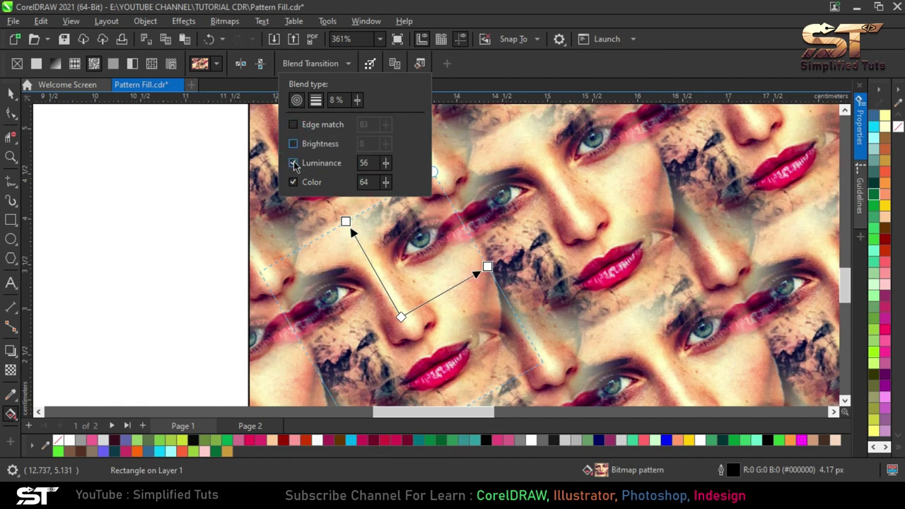
{"action": "left_click", "coordinate": [292, 163]}
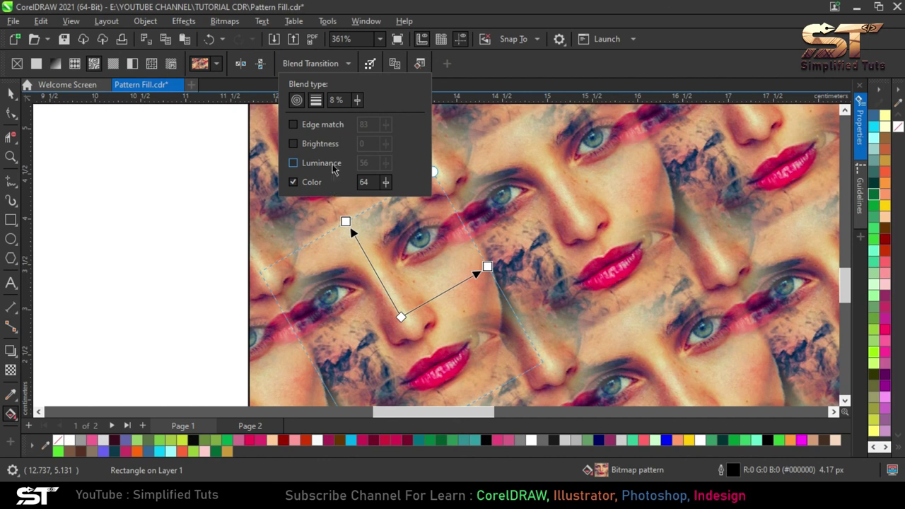
{"action": "left_click", "coordinate": [495, 78]}
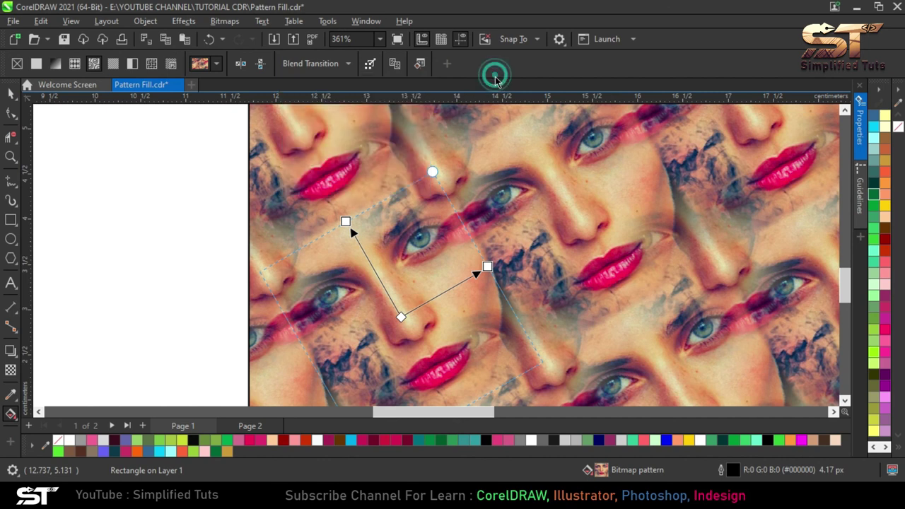
Step: Edit the bitmap pattern fill and enlarge its tile to 2.676 cm wide by 2.94 cm high
{"action": "left_click", "coordinate": [420, 65]}
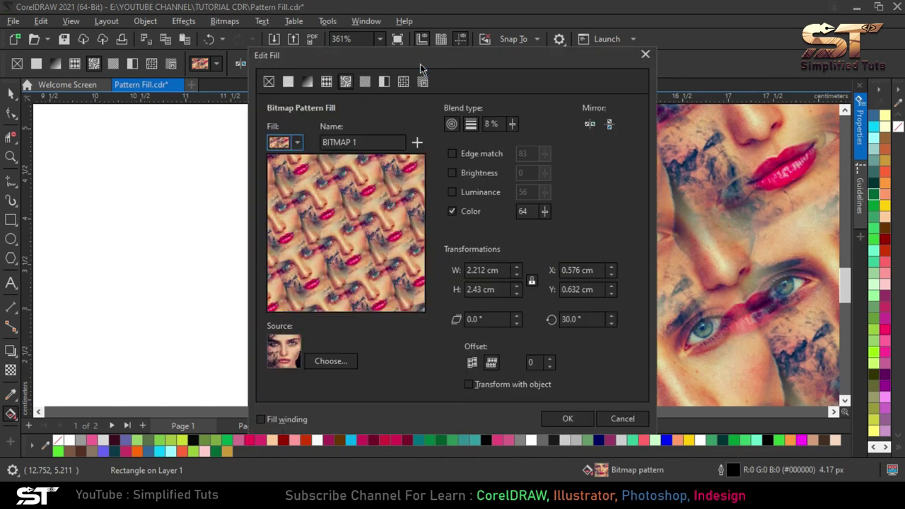
{"action": "left_click_drag", "start_coordinate": [524, 60], "coordinate": [672, 57]}
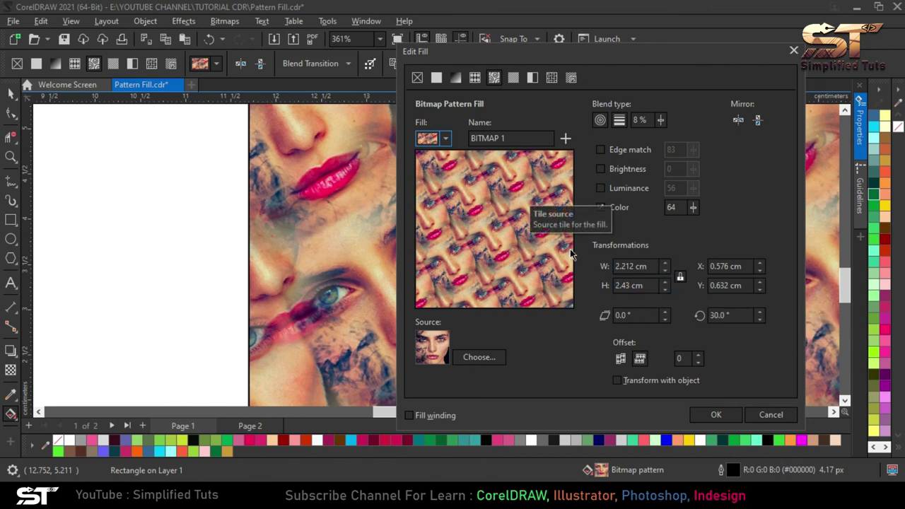
{"action": "left_click", "coordinate": [665, 264]}
{"action": "left_click", "coordinate": [665, 263]}
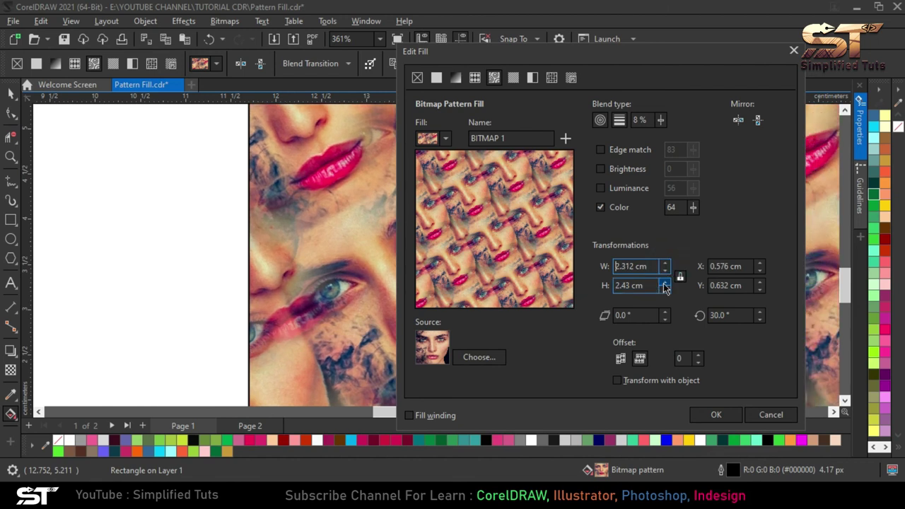
{"action": "left_click", "coordinate": [664, 282]}
{"action": "left_click", "coordinate": [665, 283]}
{"action": "left_click", "coordinate": [665, 283]}
{"action": "left_click", "coordinate": [665, 283]}
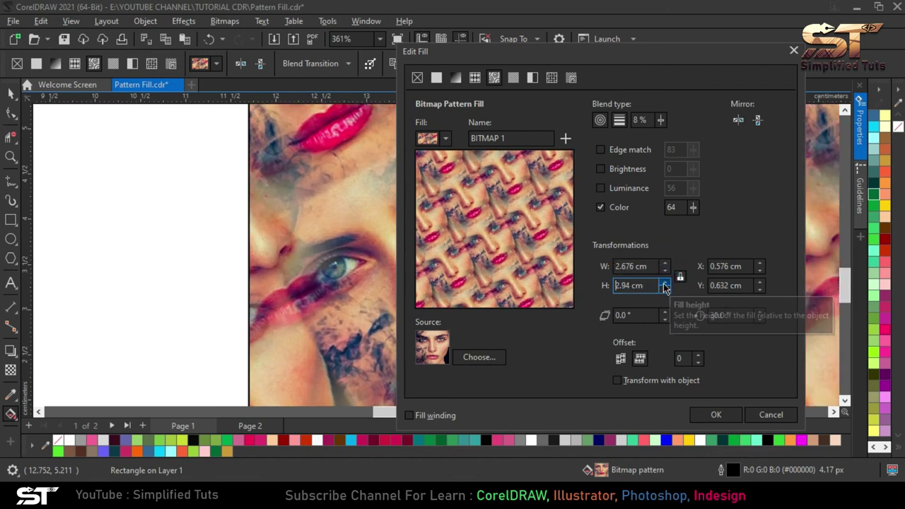
Step: Skew the face pattern's tile by 8° in the fill transformations
{"action": "left_click", "coordinate": [666, 312]}
{"action": "left_click", "coordinate": [666, 312]}
{"action": "left_click", "coordinate": [666, 312]}
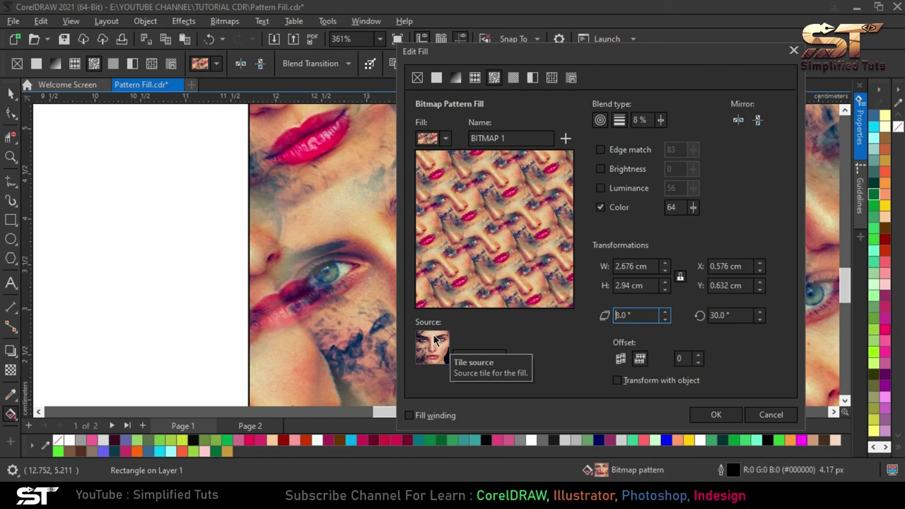
Step: Browse for another tile source image in the Fills folder inside Documents, Corel, Corel Content
{"action": "left_click", "coordinate": [477, 359]}
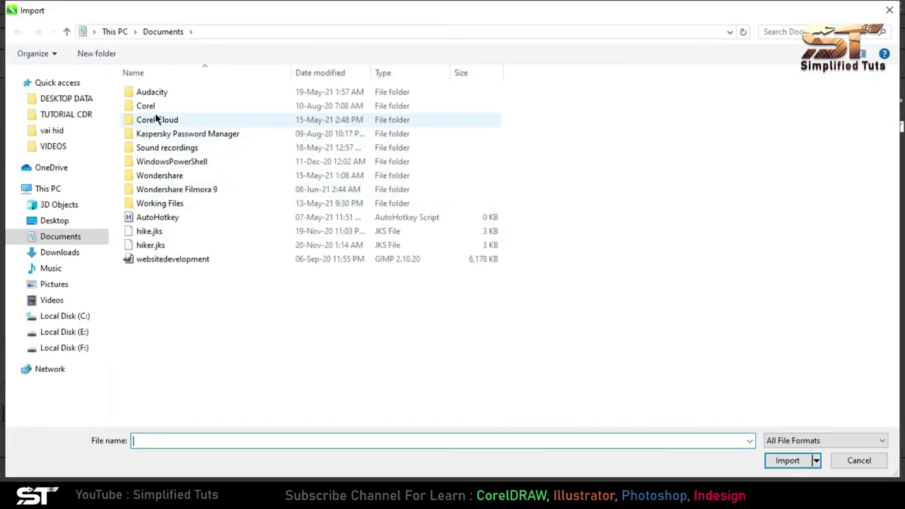
{"action": "left_click", "coordinate": [147, 107]}
{"action": "double_click", "coordinate": [146, 108]}
{"action": "double_click", "coordinate": [149, 93]}
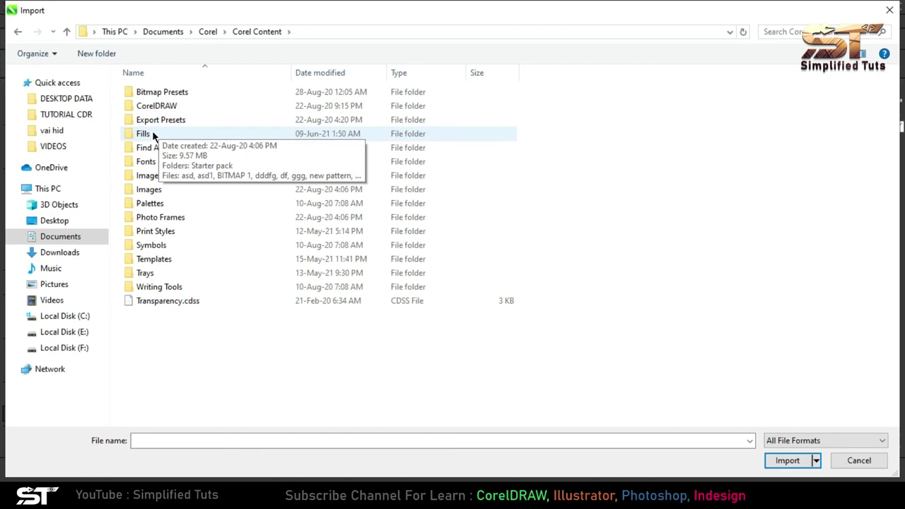
{"action": "double_click", "coordinate": [152, 133]}
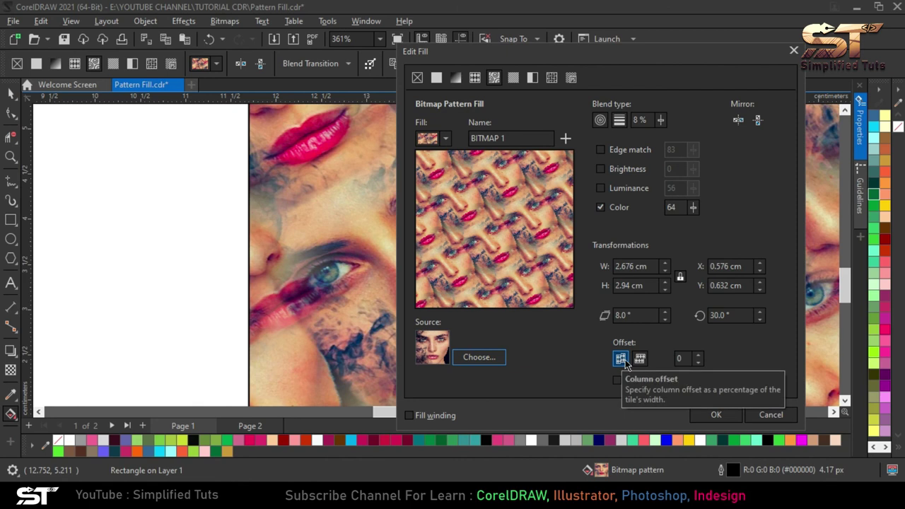
Step: Set the face pattern's column offset to 43 and move the fill dialog aside to uncover the square
{"action": "left_click_drag", "start_coordinate": [698, 359], "coordinate": [701, 337]}
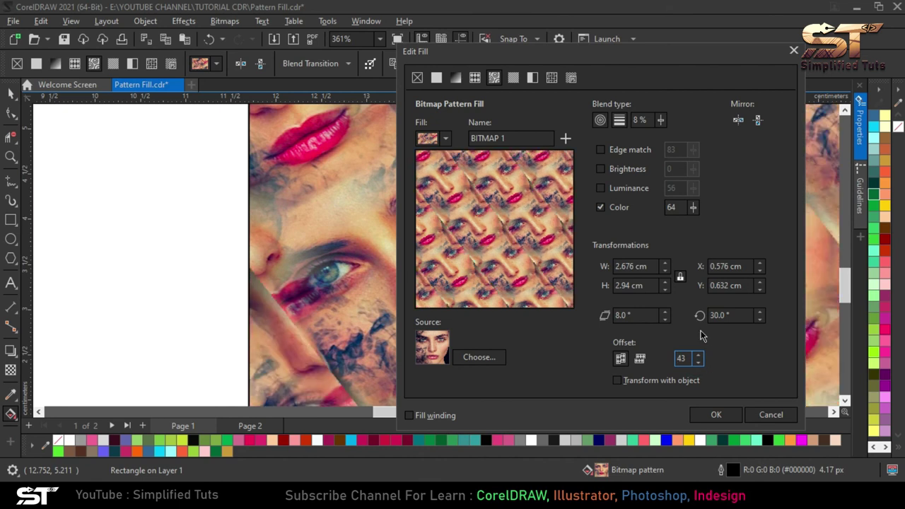
{"action": "left_click_drag", "start_coordinate": [510, 60], "coordinate": [650, 76]}
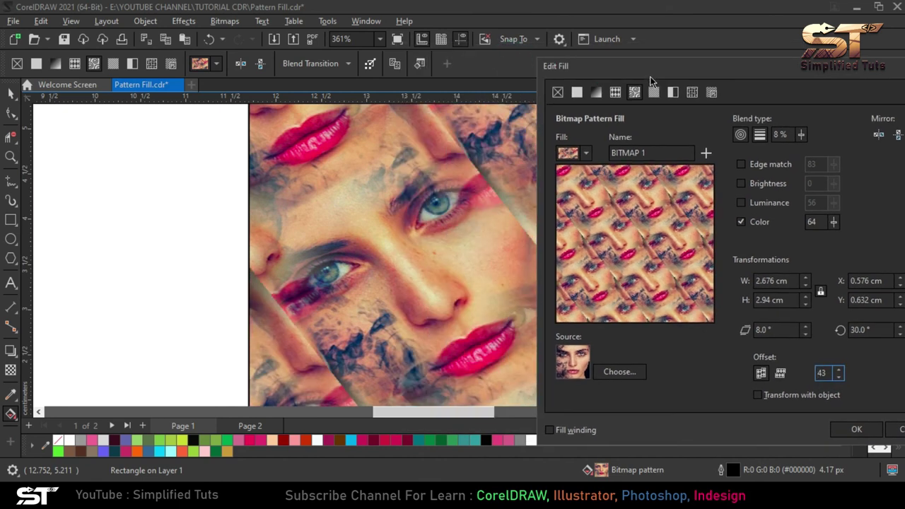
Step: Switch the face pattern to a row offset, raise it to 100, and discard the fill edits
{"action": "left_click", "coordinate": [780, 373]}
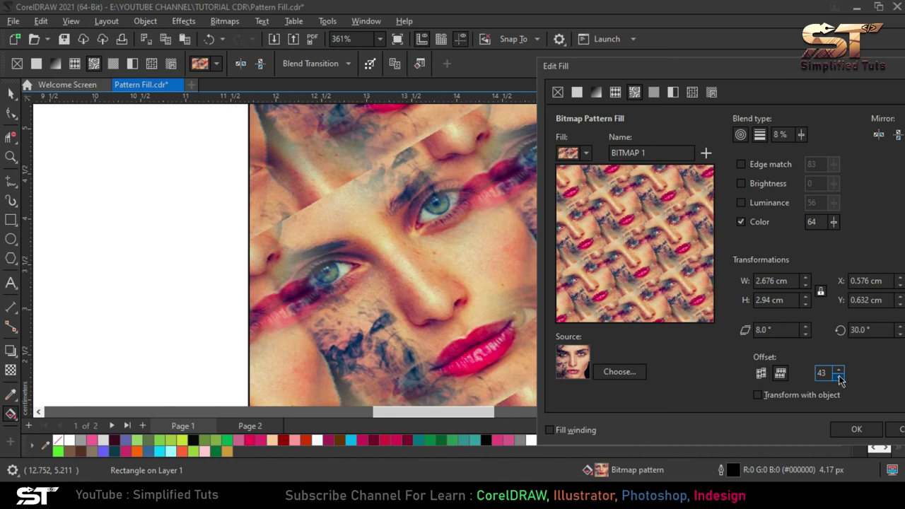
{"action": "left_click_drag", "start_coordinate": [839, 373], "coordinate": [840, 330]}
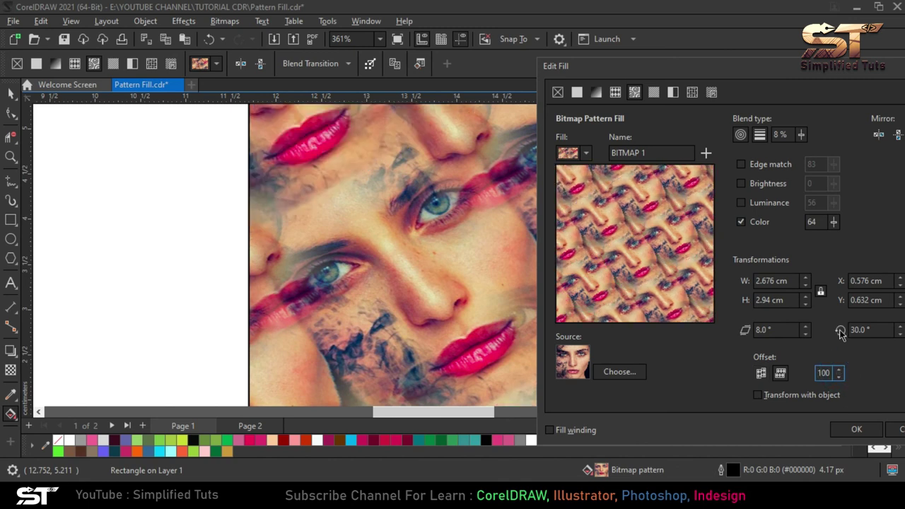
{"action": "left_click_drag", "start_coordinate": [741, 59], "coordinate": [581, 50]}
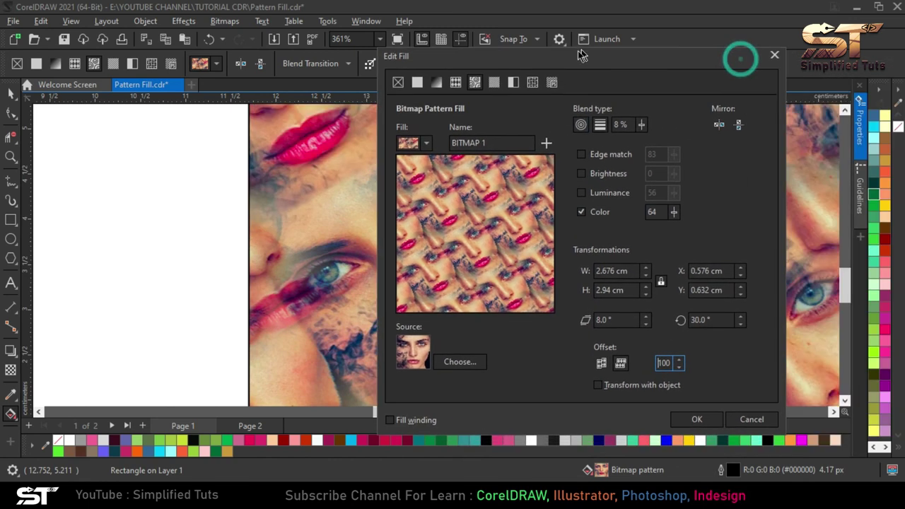
{"action": "left_click", "coordinate": [752, 420]}
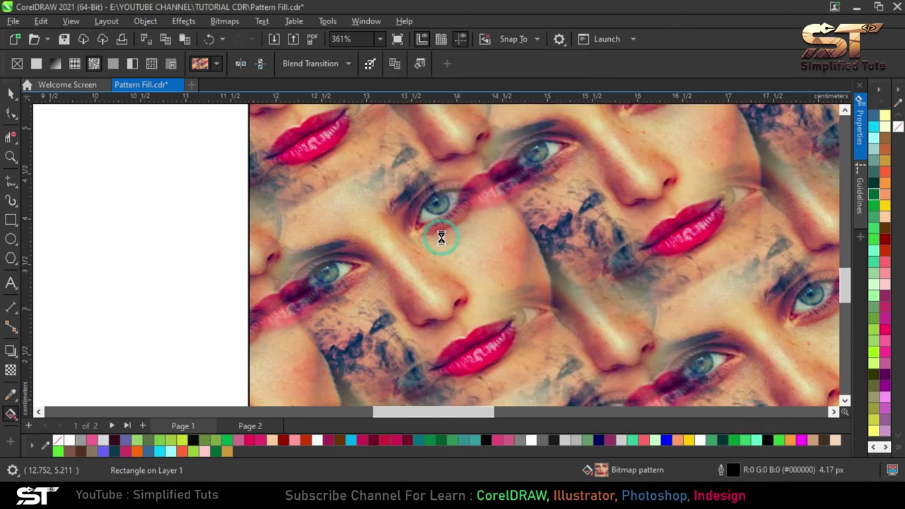
Step: Bring the page with the patterned square into view, select all objects and clear the selection
{"action": "scroll", "coordinate": [441, 238], "scroll_direction": "down", "scroll_amount": 5}
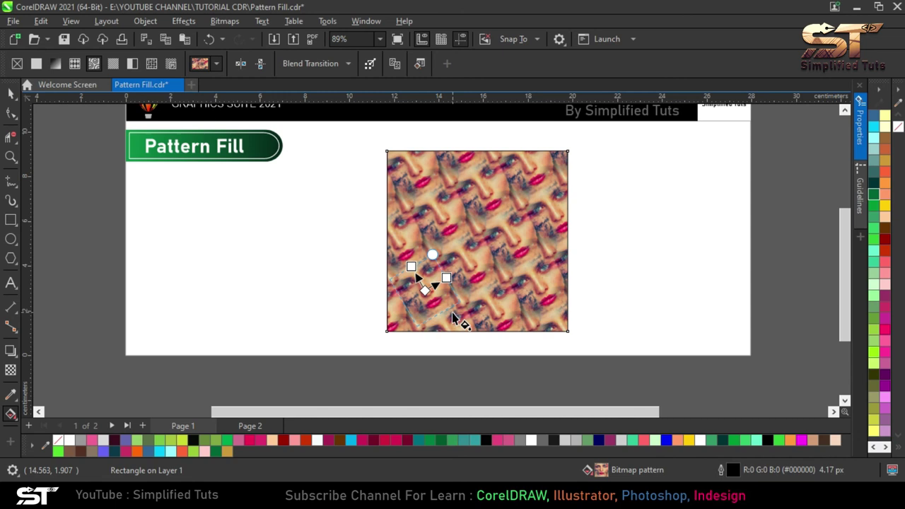
{"action": "key", "text": "ctrl+a"}
{"action": "scroll", "coordinate": [499, 270], "scroll_direction": "up", "scroll_amount": 2}
{"action": "left_click", "coordinate": [810, 215]}
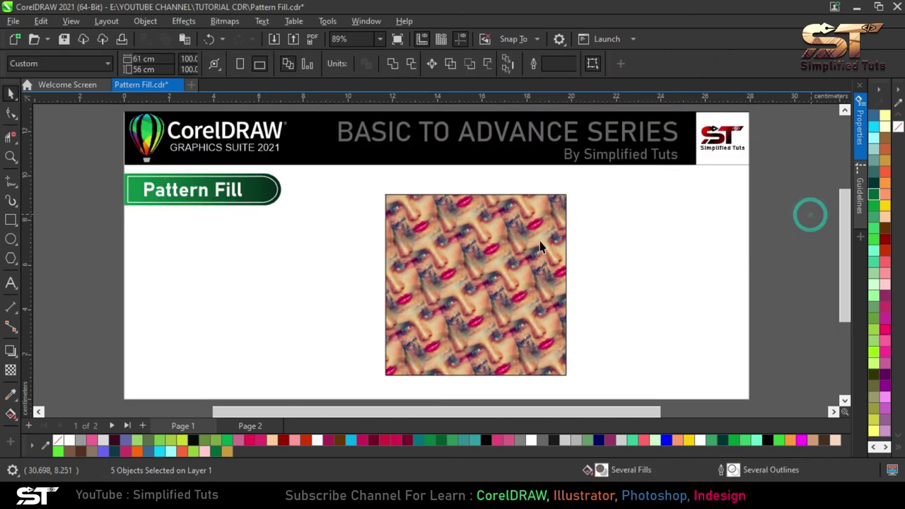